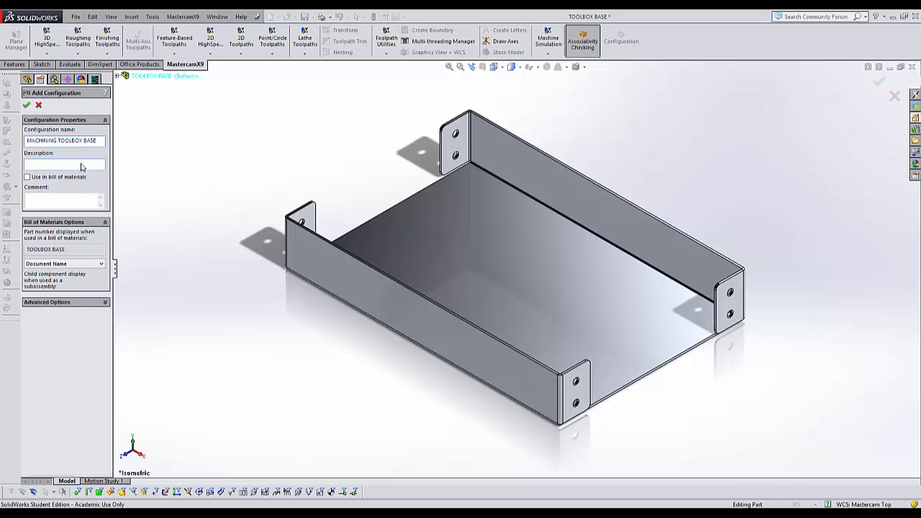
Enter MASTERCAM FOR SOLIDWORKS as the description of the MACHINING TOOLBOX BASE configuration
{"action": "left_click", "coordinate": [52, 164]}
{"action": "type", "text": "m"}
{"action": "key", "text": "BackSpace"}
{"action": "type", "text": "MASTERCAM FOR SOL"}
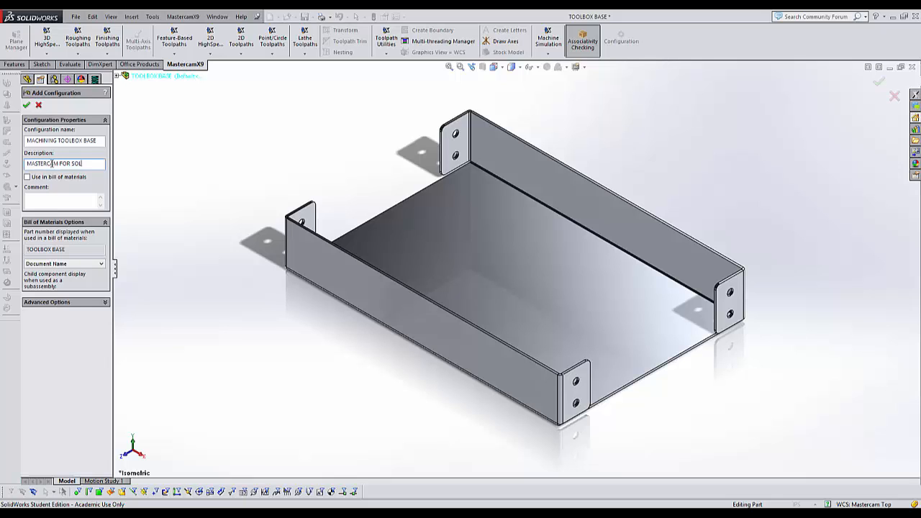
{"action": "type", "text": "S"}
Create the configuration, copying the Mastercam data for all configurations and linking display states to configurations
{"action": "left_click", "coordinate": [28, 105]}
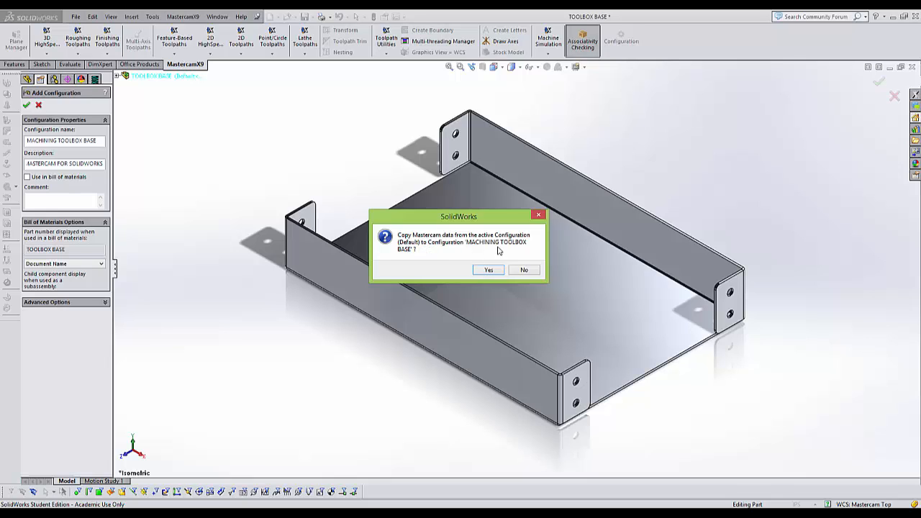
{"action": "left_click", "coordinate": [489, 270]}
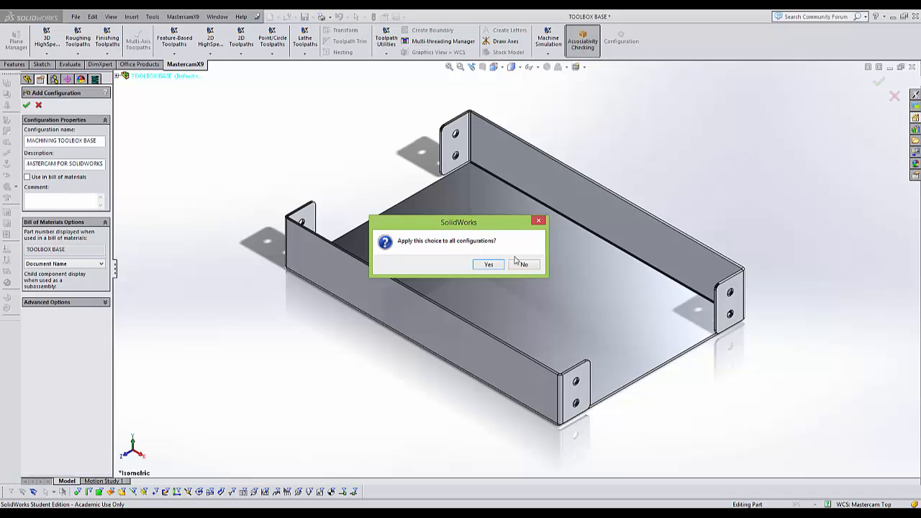
{"action": "left_click", "coordinate": [486, 264]}
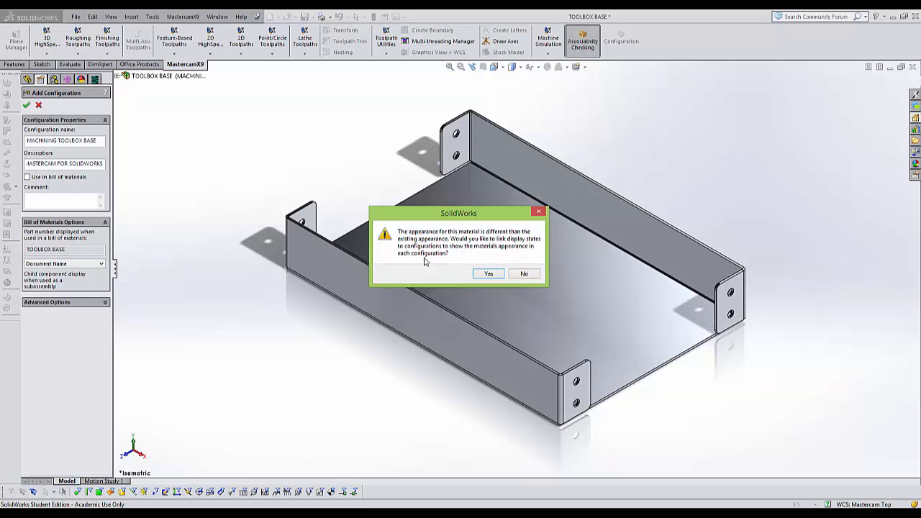
{"action": "left_click", "coordinate": [488, 274]}
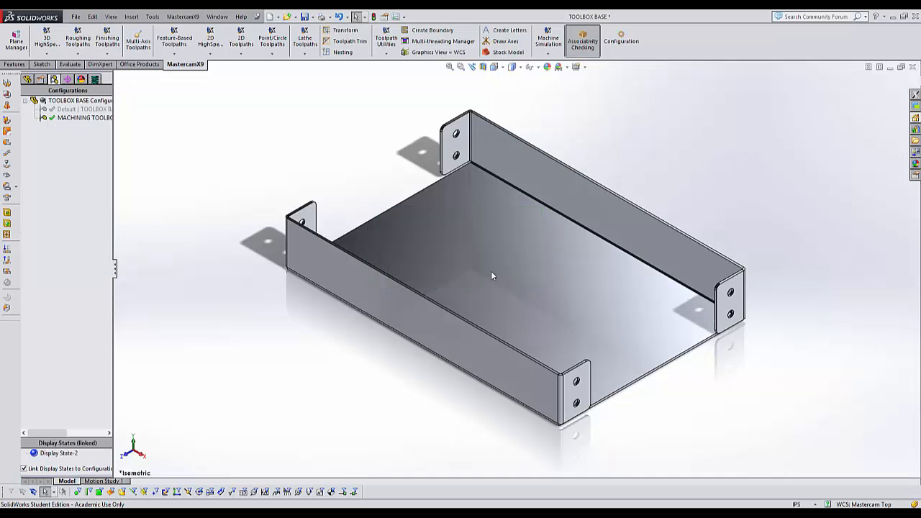
Flatten the sheet metal toolbox base and orient it to the top view
{"action": "left_click", "coordinate": [27, 80]}
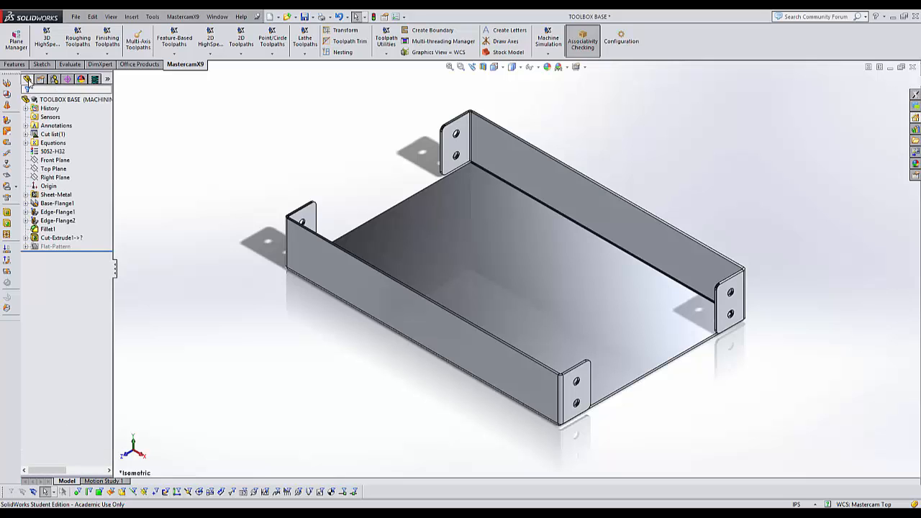
{"action": "left_click", "coordinate": [8, 271]}
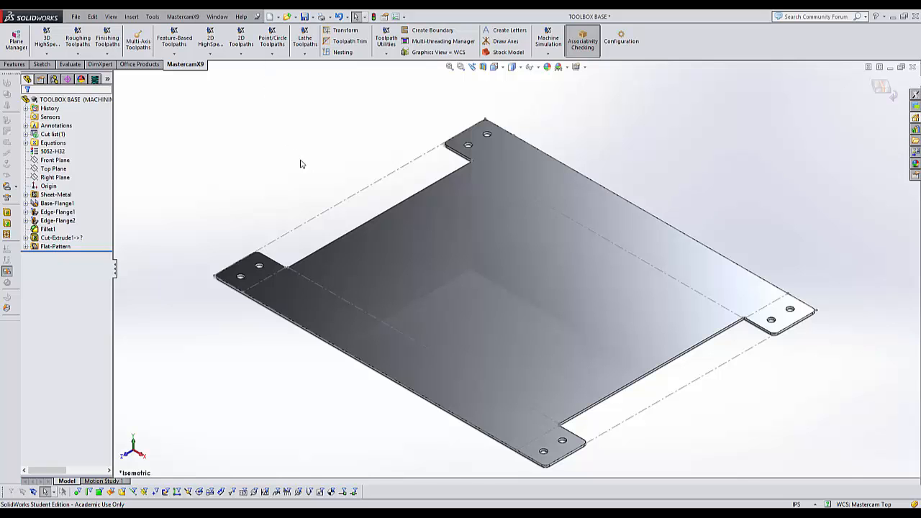
{"action": "key", "text": "space"}
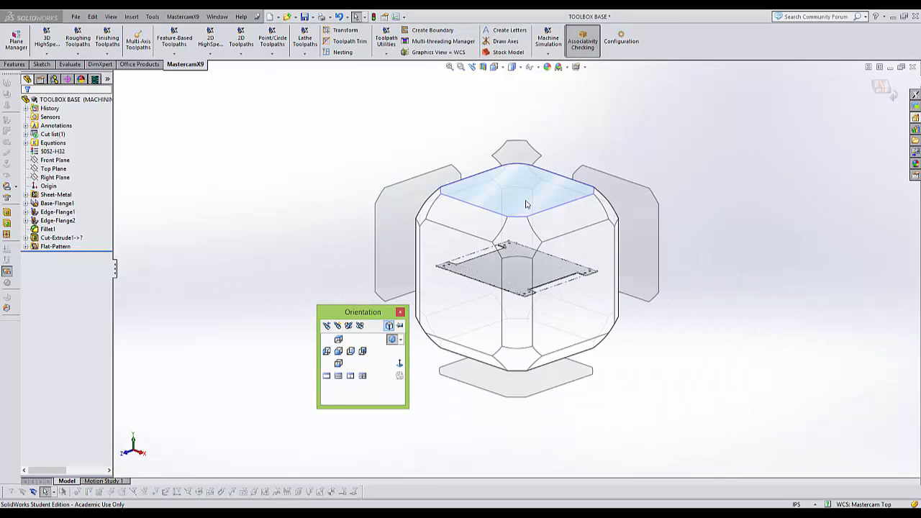
{"action": "left_click", "coordinate": [424, 200]}
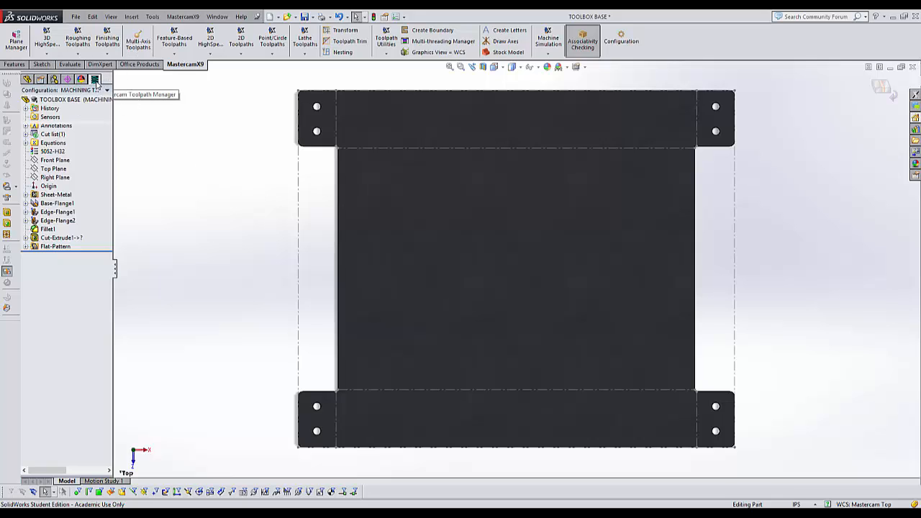
Replace the machine definition of Machine Group-1 with GENERIC HAAS 3X MILL
{"action": "left_click", "coordinate": [94, 79]}
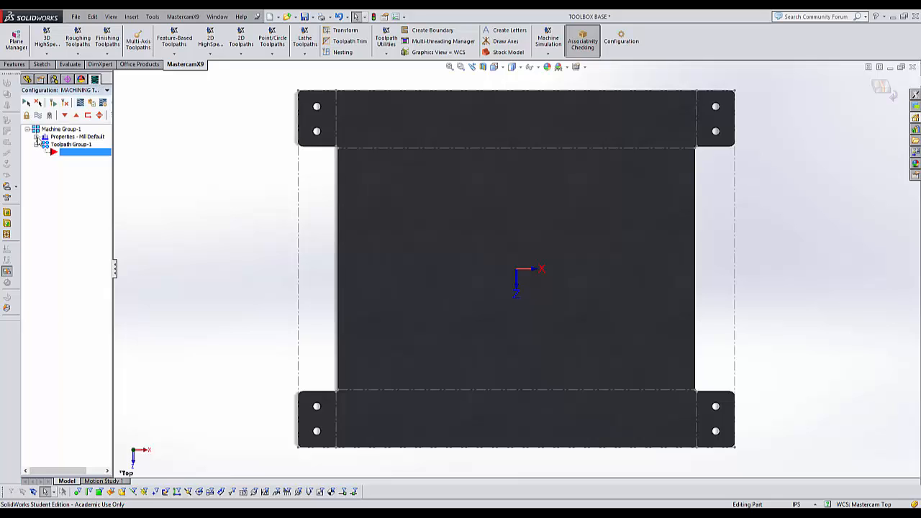
{"action": "left_click", "coordinate": [36, 138]}
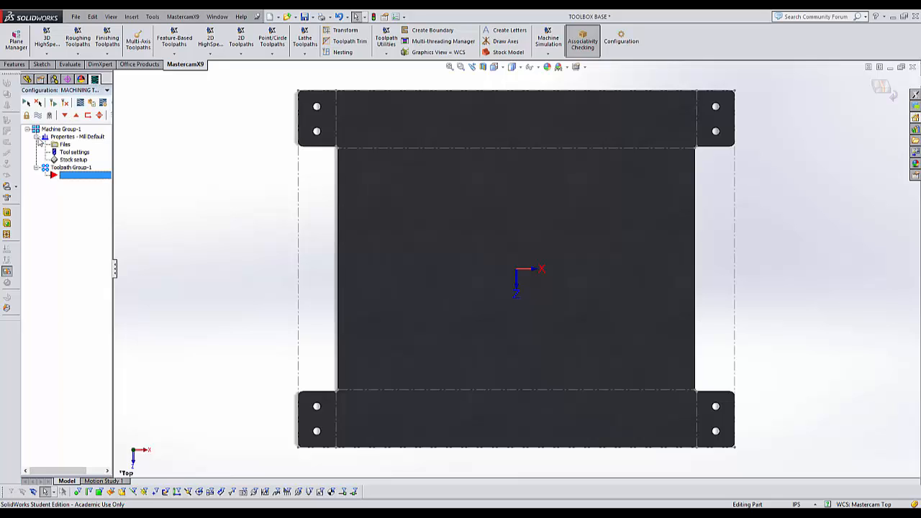
{"action": "left_click", "coordinate": [65, 145]}
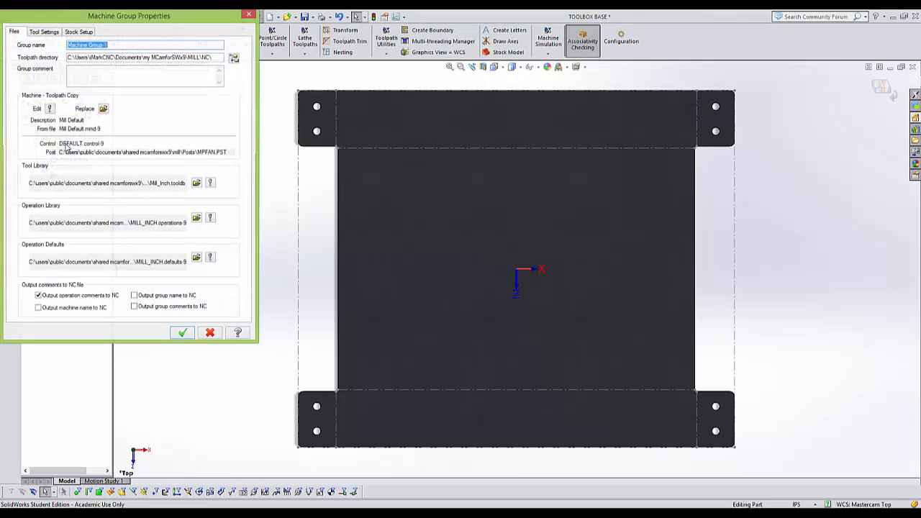
{"action": "left_click", "coordinate": [104, 110]}
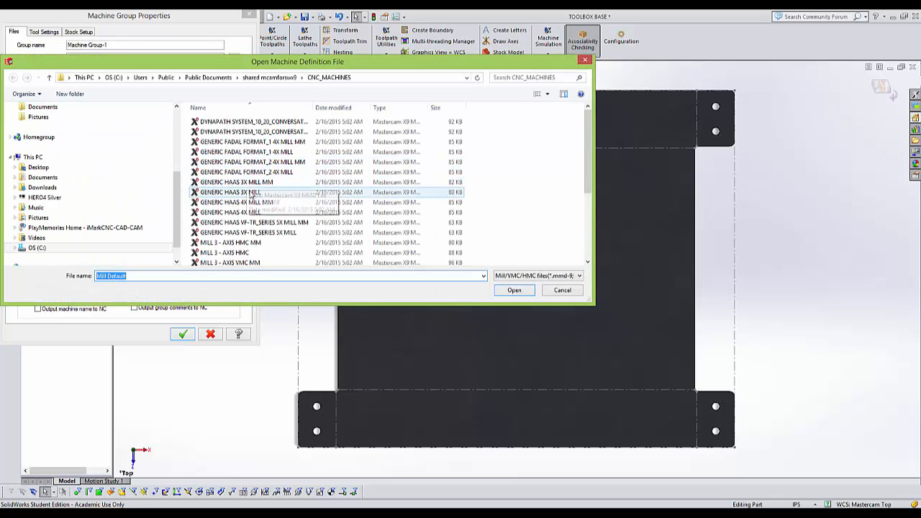
{"action": "left_click", "coordinate": [251, 192]}
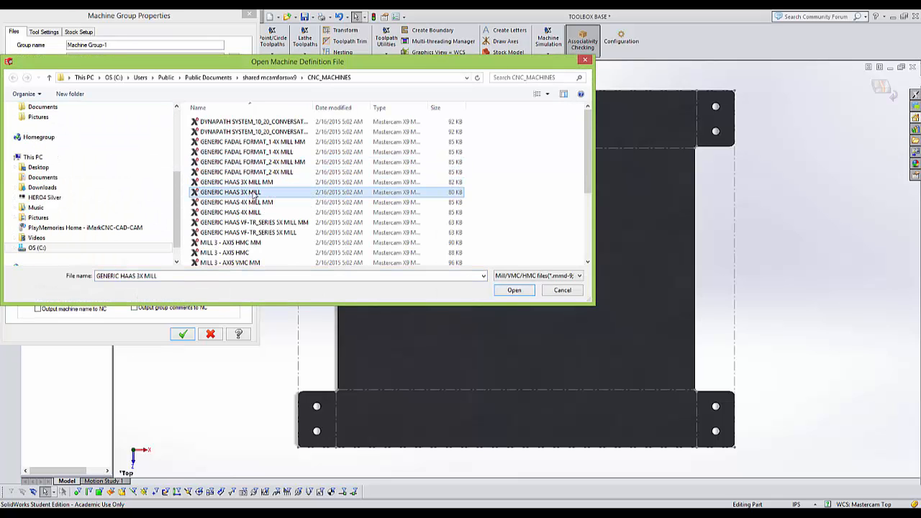
{"action": "left_click", "coordinate": [504, 289]}
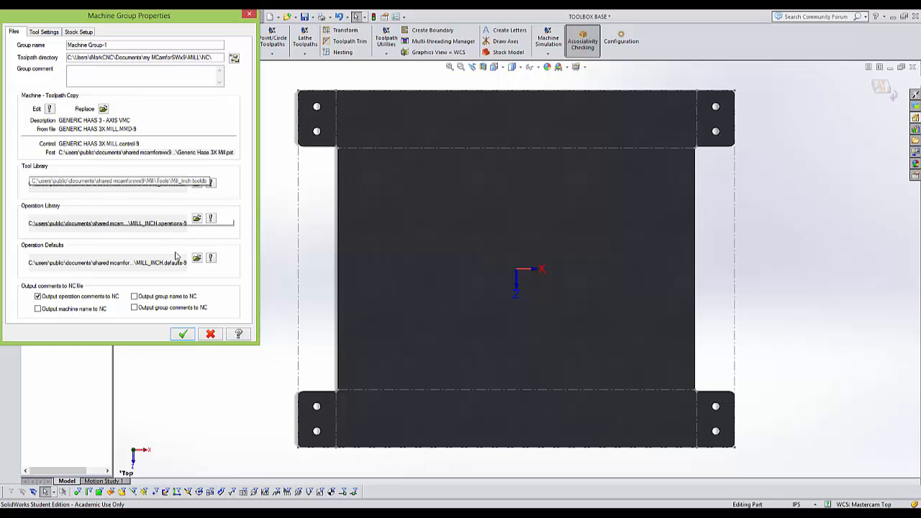
Set the machine group's program number to 1234 and have tool numbers assigned sequentially
{"action": "left_click", "coordinate": [45, 33]}
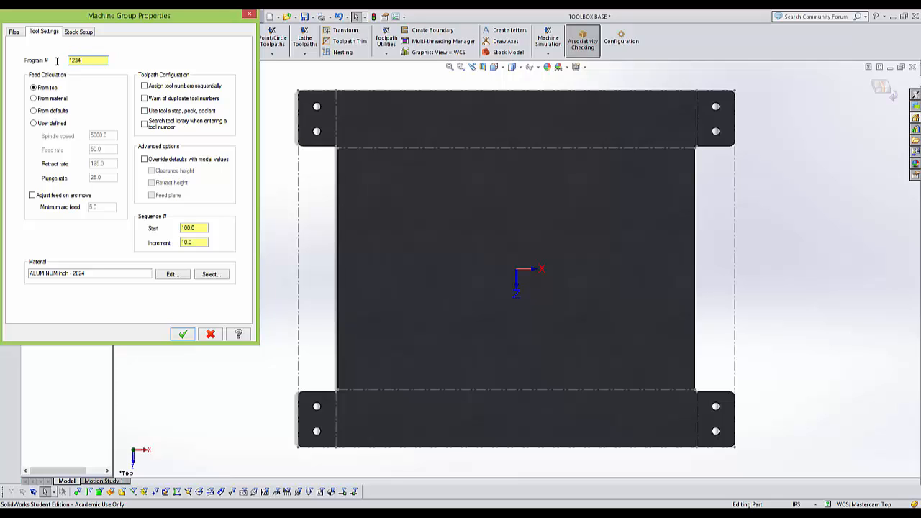
{"action": "left_click", "coordinate": [145, 86]}
Set the machine group's material to ALUMINUM inch - 5050 from the Mill library
{"action": "left_click", "coordinate": [208, 275]}
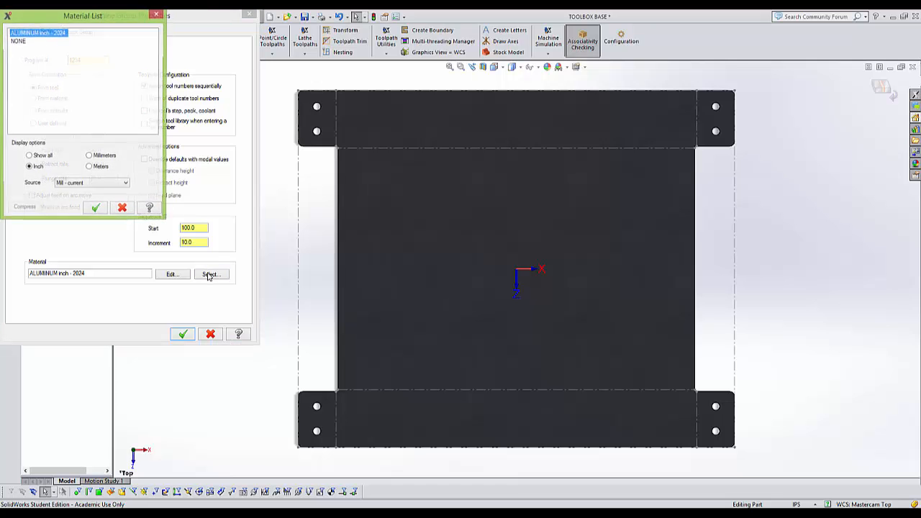
{"action": "left_click", "coordinate": [96, 184]}
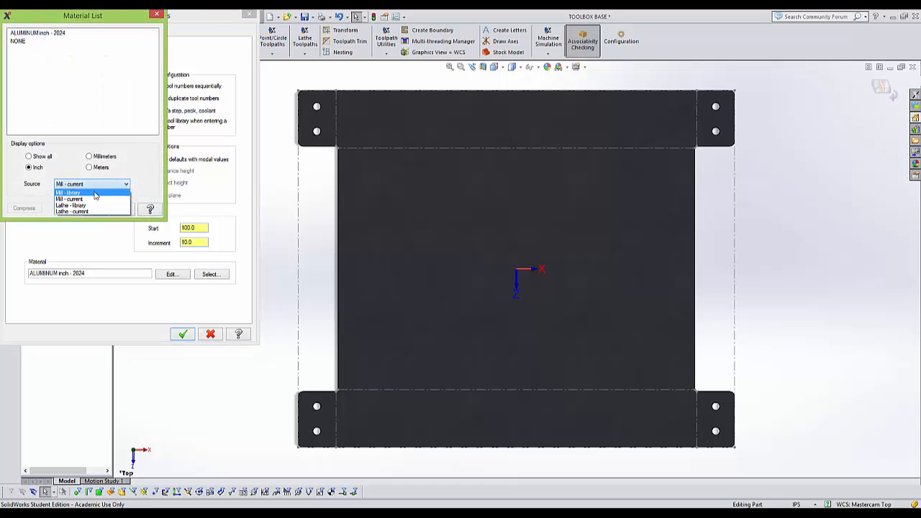
{"action": "left_click", "coordinate": [95, 193]}
{"action": "left_click", "coordinate": [58, 41]}
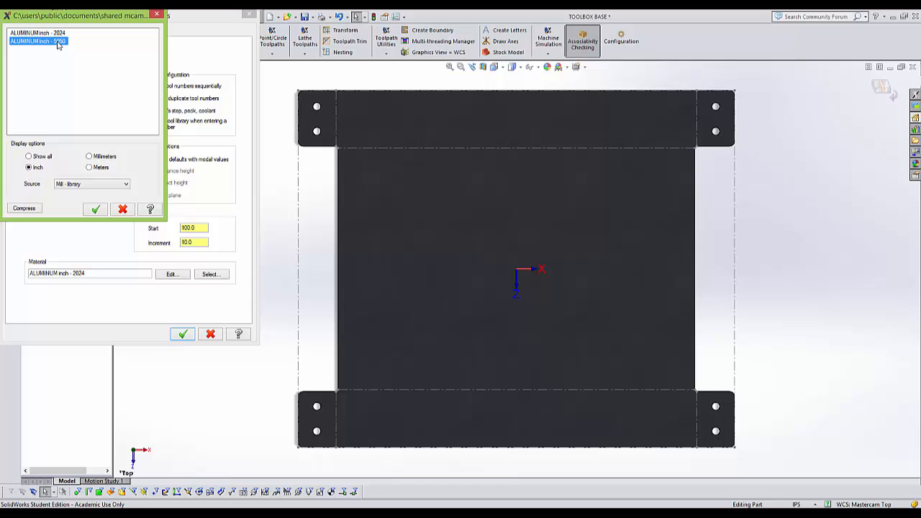
{"action": "left_click", "coordinate": [94, 209]}
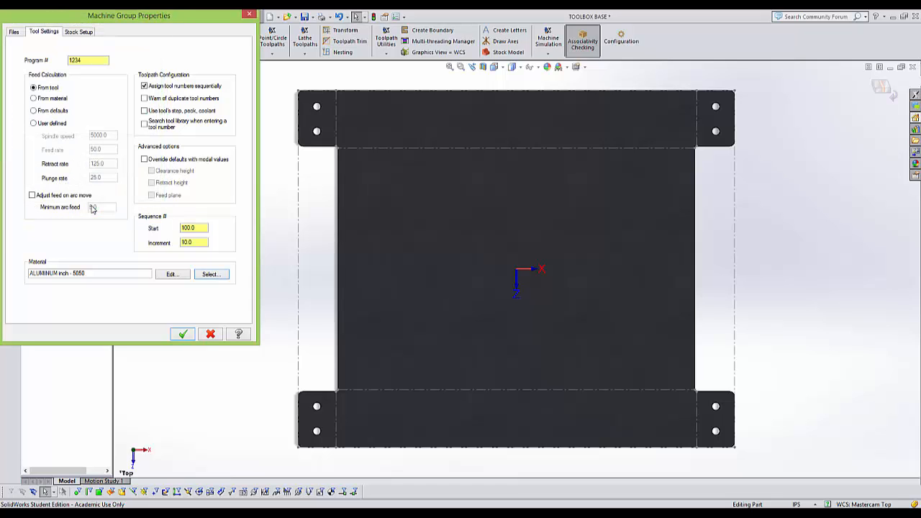
Define rectangular stock with Y 9.625, X 12.0 and Z 0.0625, and display it as a wireframe
{"action": "left_click", "coordinate": [81, 31]}
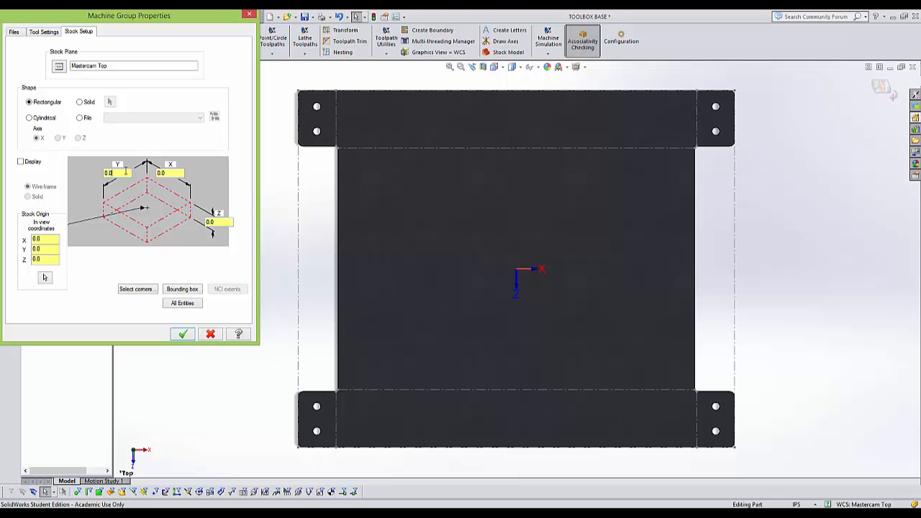
{"action": "left_click_drag", "start_coordinate": [126, 172], "coordinate": [83, 170]}
{"action": "type", "text": "5"}
{"action": "key", "text": "Tab"}
{"action": "type", "text": "11.0625"}
{"action": "key", "text": "Tab"}
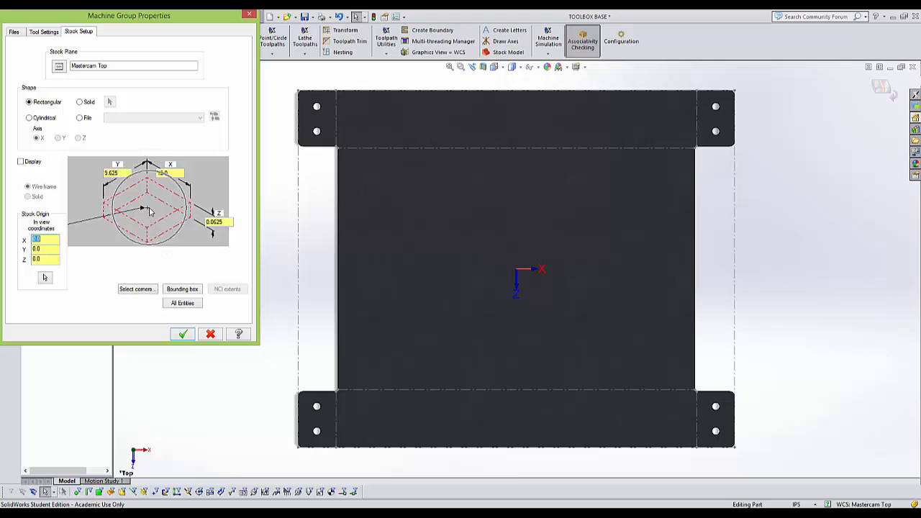
{"action": "left_click", "coordinate": [21, 162]}
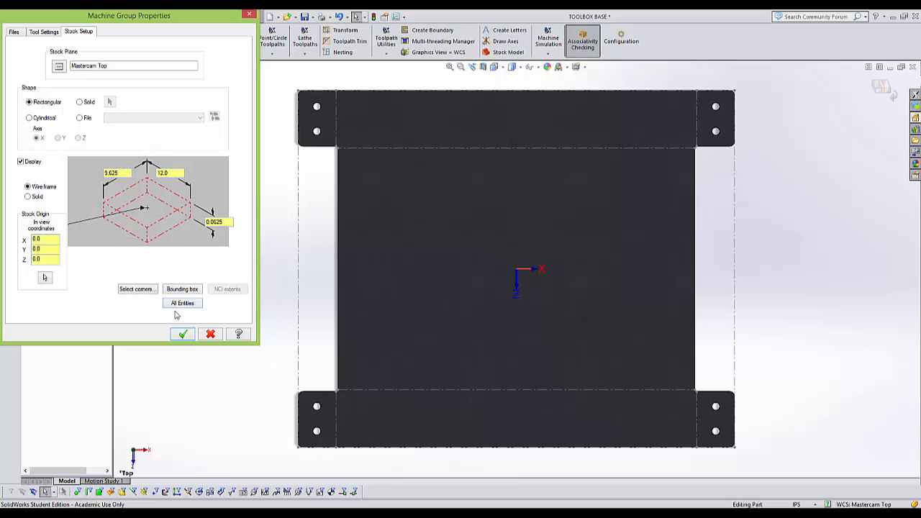
{"action": "left_click", "coordinate": [182, 334]}
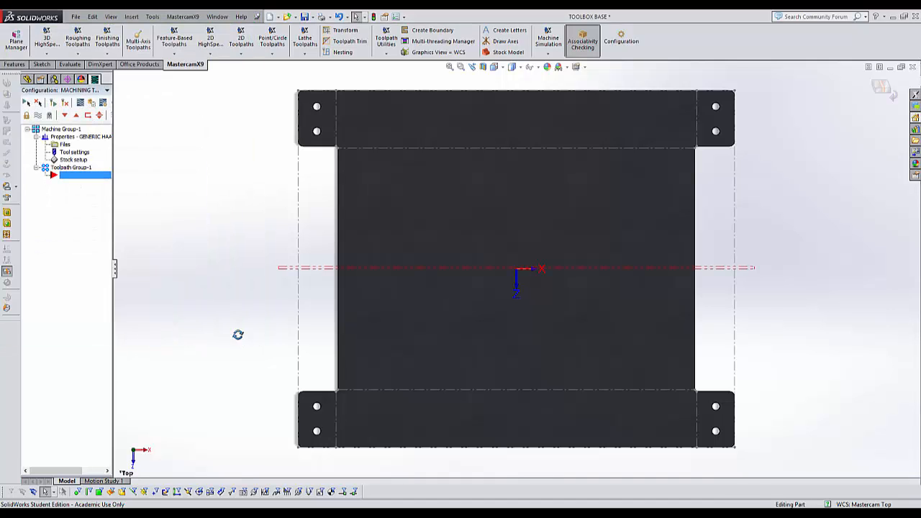
Change the stock plane to Mastercam Front so the stock lies along the flat pattern
{"action": "middle_click_drag", "start_coordinate": [239, 334], "coordinate": [220, 223]}
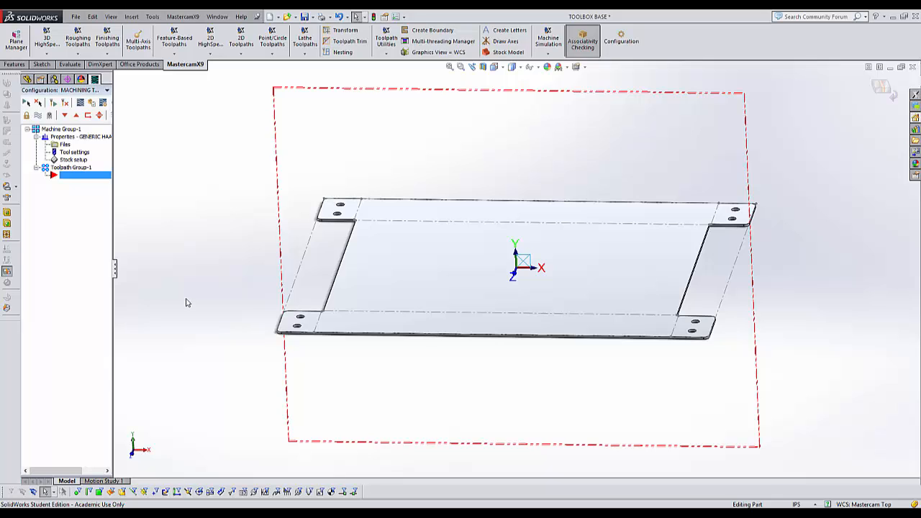
{"action": "left_click", "coordinate": [74, 159]}
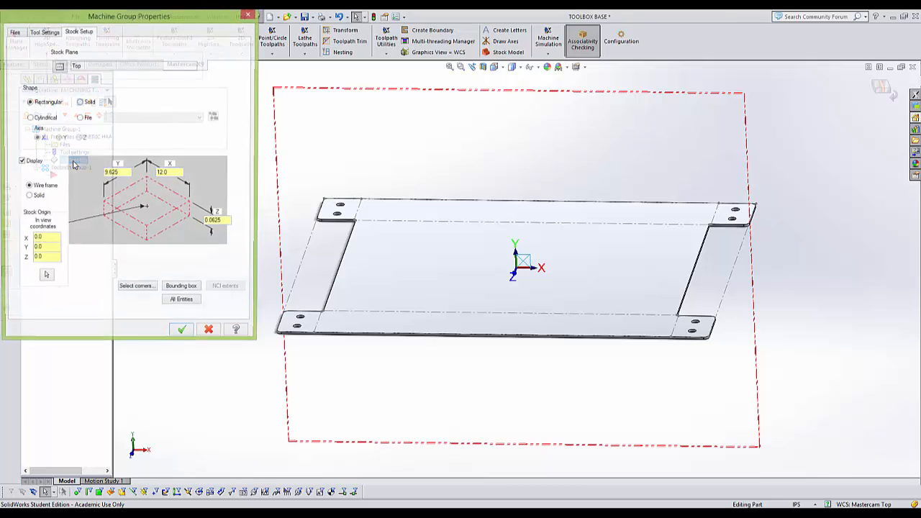
{"action": "left_click", "coordinate": [59, 67]}
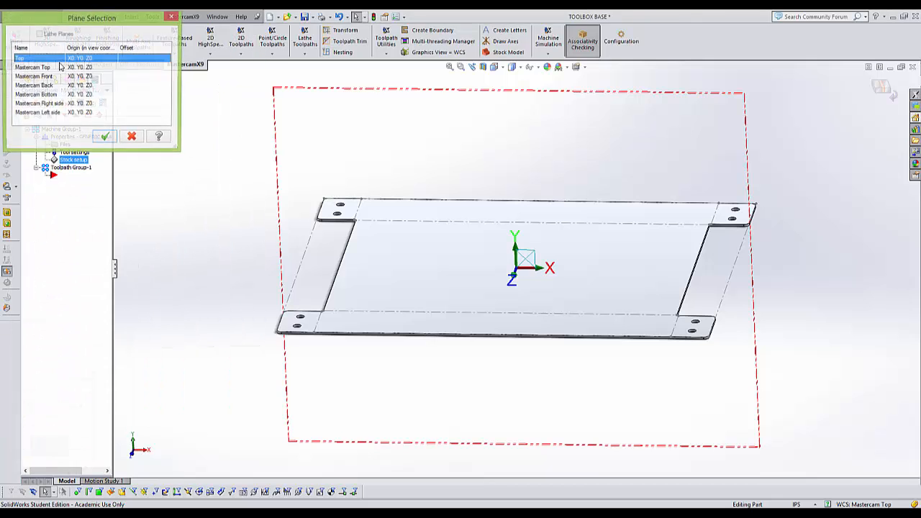
{"action": "left_click", "coordinate": [50, 77]}
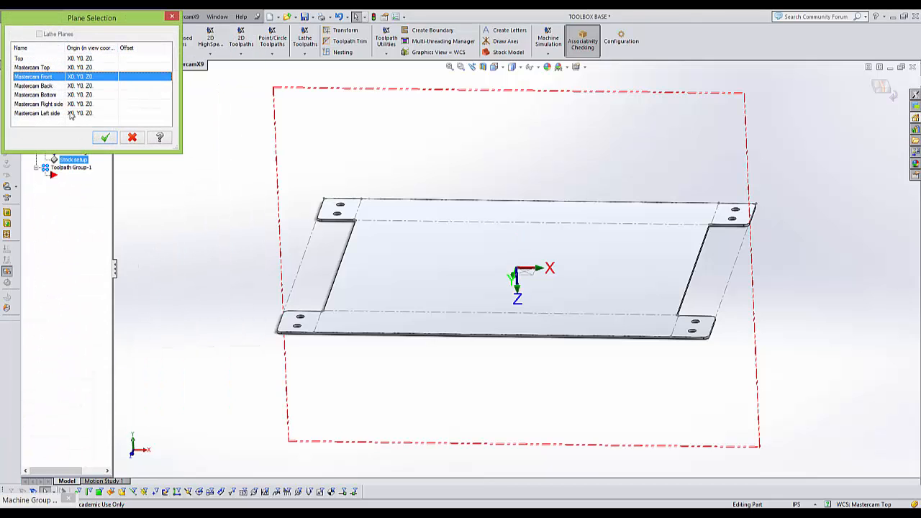
{"action": "left_click", "coordinate": [106, 139]}
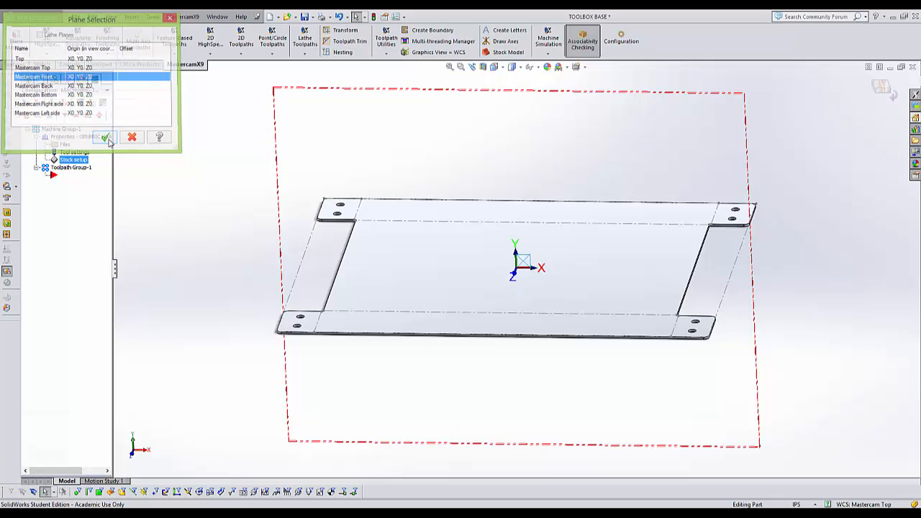
{"action": "left_click", "coordinate": [183, 335]}
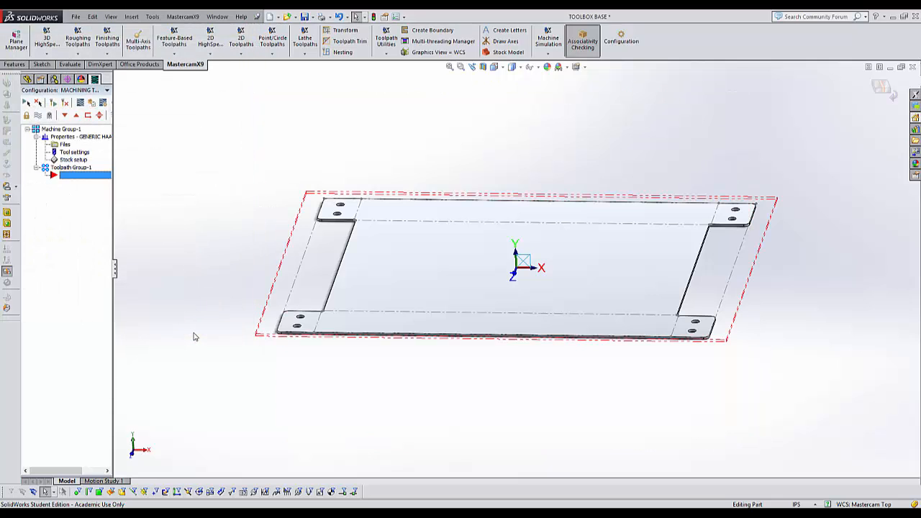
Create a plane named TOOLBOX PLANE from the flat pattern's broad face and apply it as the current plane and origin
{"action": "middle_click_drag", "start_coordinate": [197, 331], "coordinate": [234, 293]}
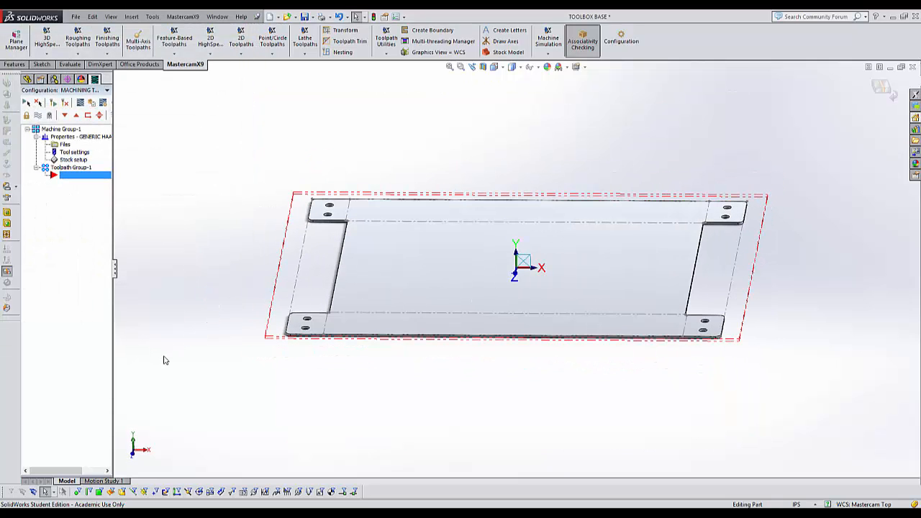
{"action": "middle_click_drag", "start_coordinate": [202, 363], "coordinate": [184, 366]}
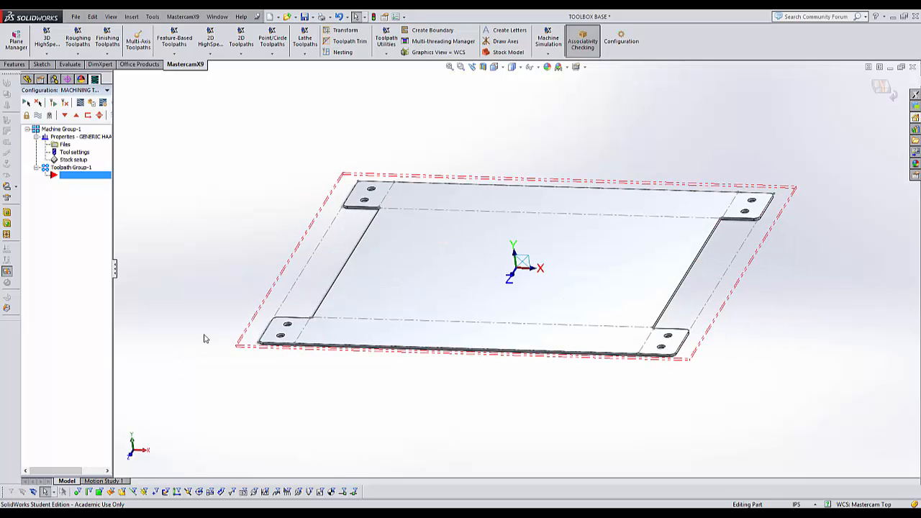
{"action": "left_click", "coordinate": [17, 43]}
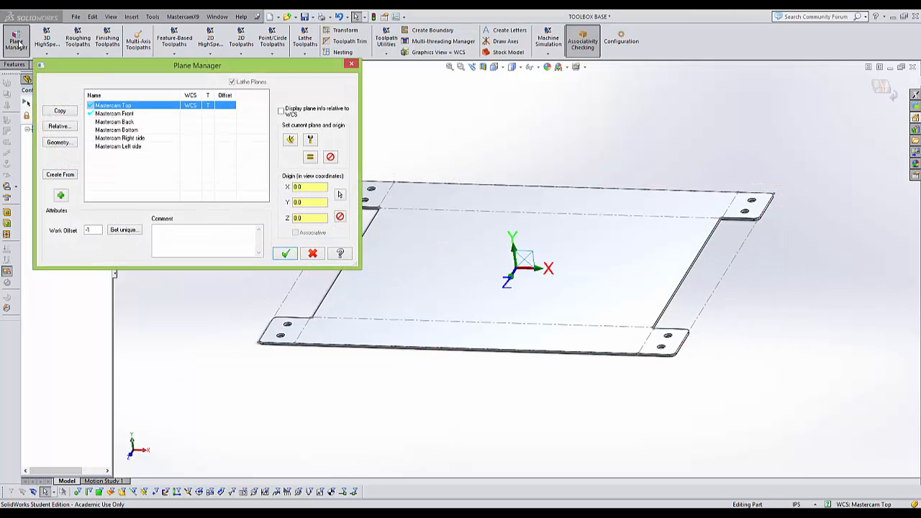
{"action": "left_click", "coordinate": [59, 143]}
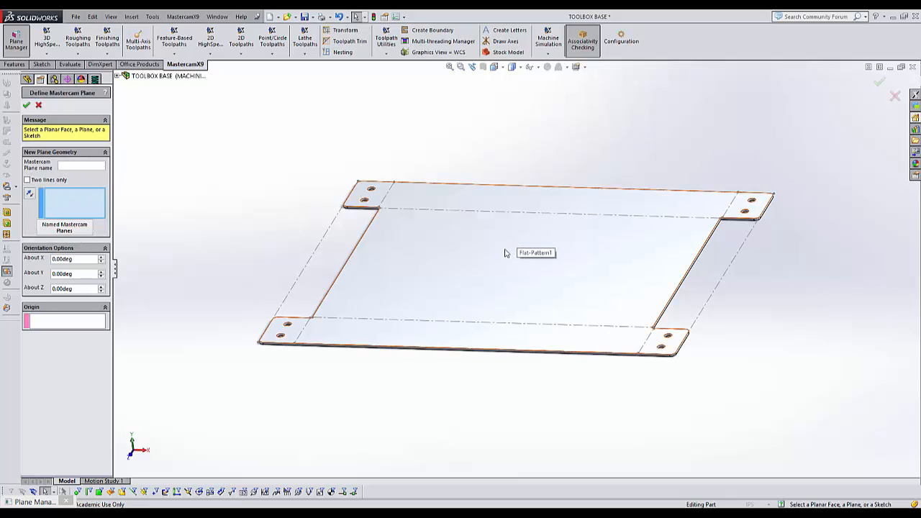
{"action": "left_click", "coordinate": [407, 266]}
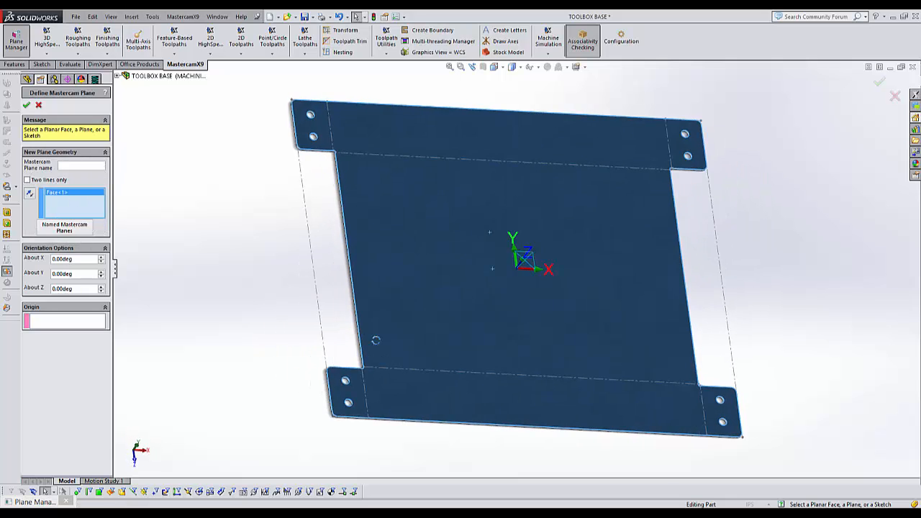
{"action": "middle_click_drag", "start_coordinate": [357, 352], "coordinate": [345, 242]}
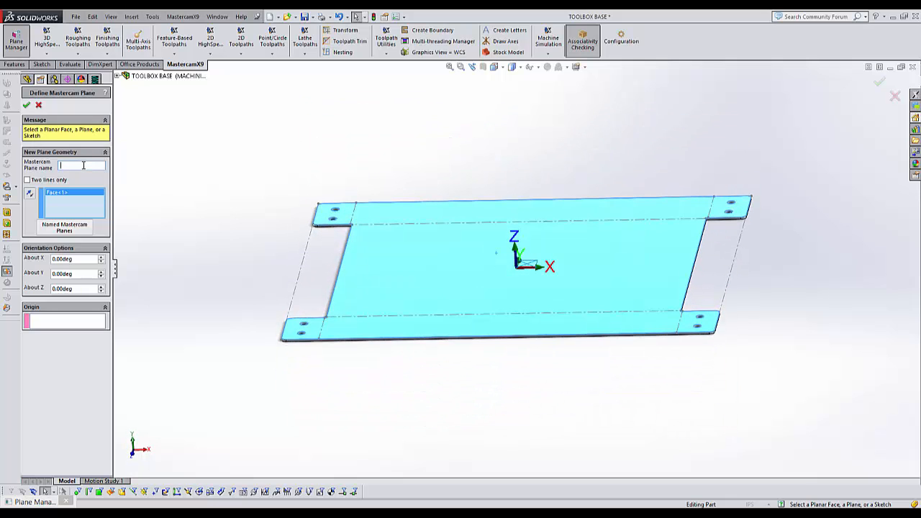
{"action": "type", "text": "LBOX PLANE"}
{"action": "left_click", "coordinate": [26, 105]}
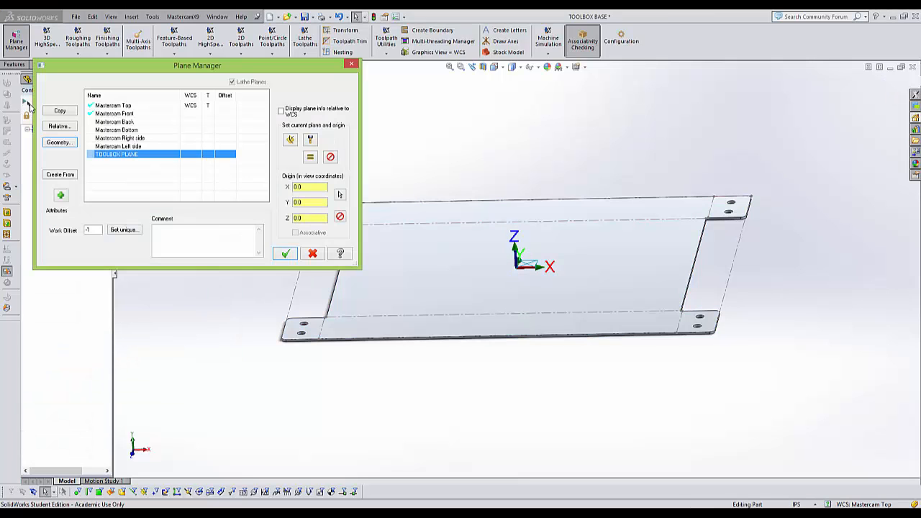
{"action": "left_click", "coordinate": [310, 157]}
{"action": "left_click", "coordinate": [284, 253]}
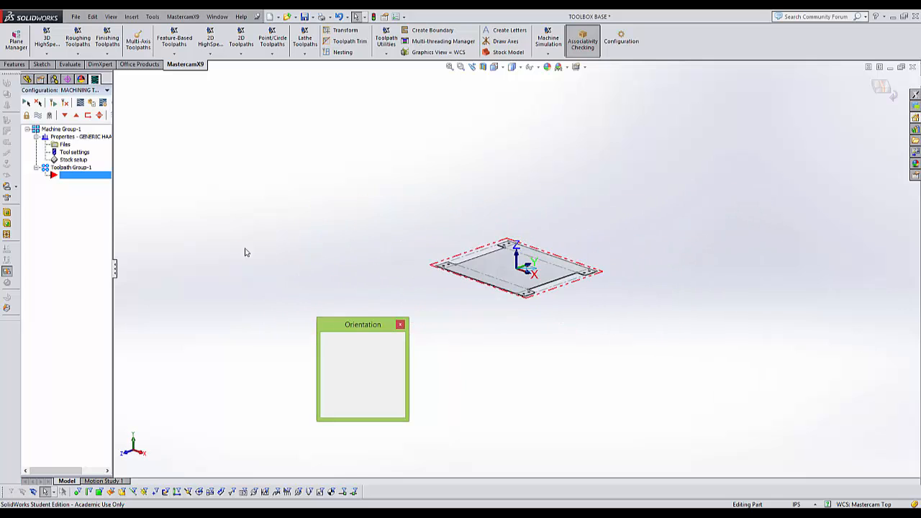
Change the stock plane from the machine group's stock setup to TOOLBOX PLANE
{"action": "key", "text": "ctrl+5"}
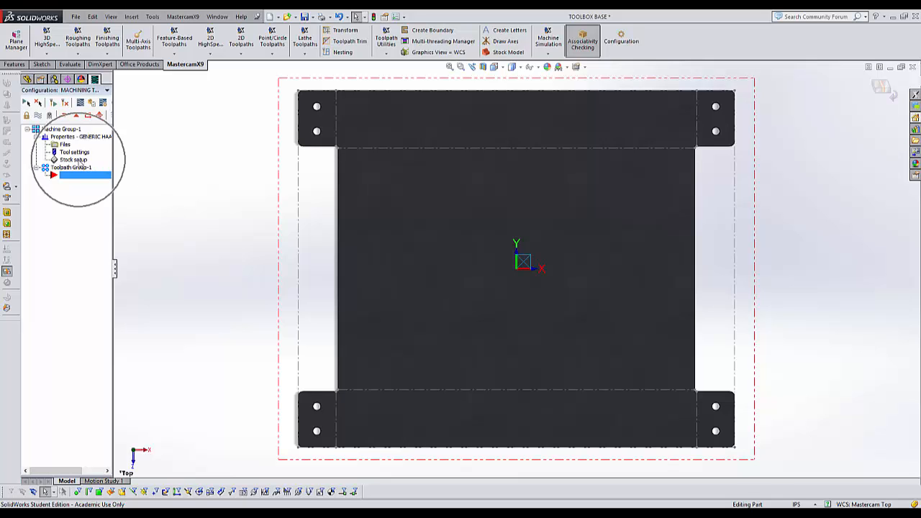
{"action": "left_click", "coordinate": [80, 161]}
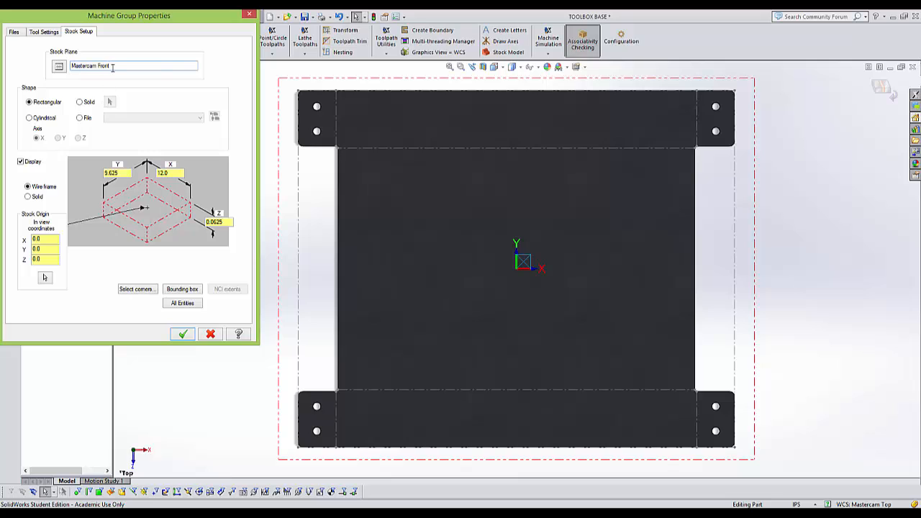
{"action": "key", "text": "ctrl"}
{"action": "key", "text": "ctrl"}
{"action": "left_click", "coordinate": [58, 67]}
{"action": "left_click", "coordinate": [51, 113]}
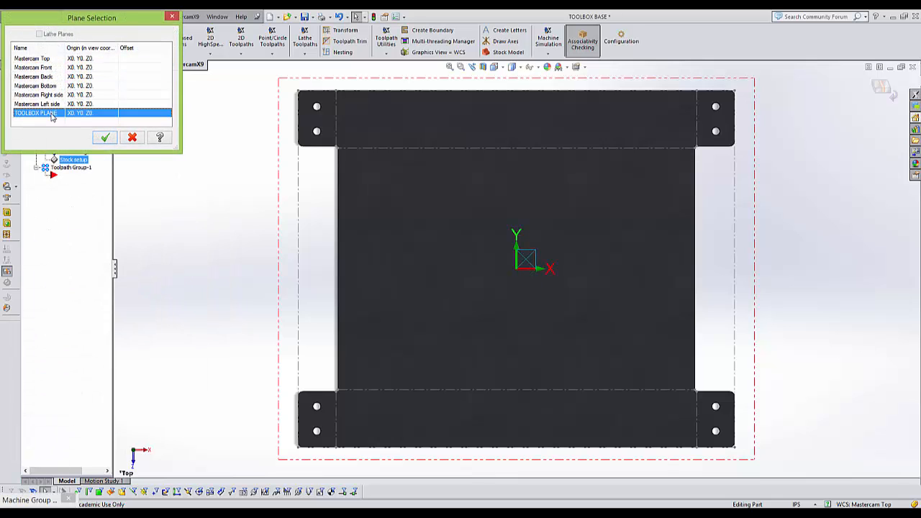
{"action": "left_click", "coordinate": [105, 137]}
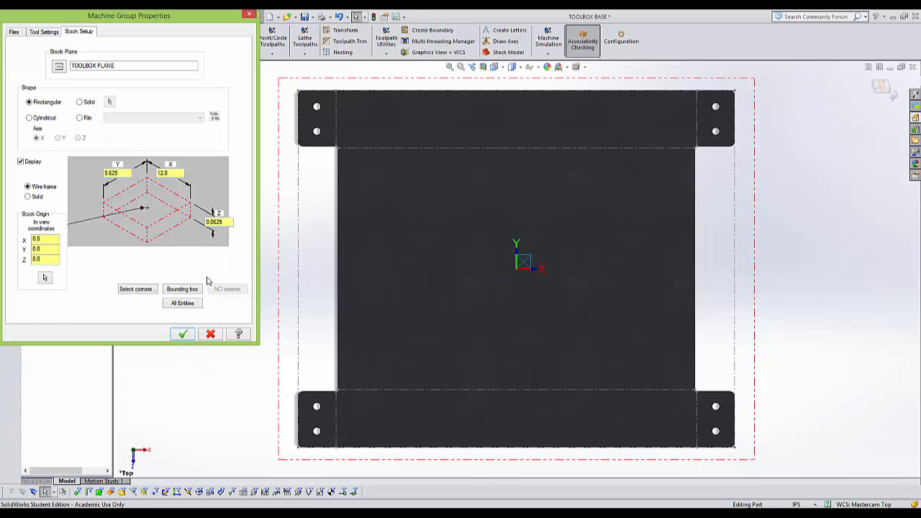
{"action": "left_click", "coordinate": [181, 335]}
Set the work coordinate system to TOOLBOX PLANE and show the part in isometric view
{"action": "middle_click_drag", "start_coordinate": [230, 339], "coordinate": [232, 144]}
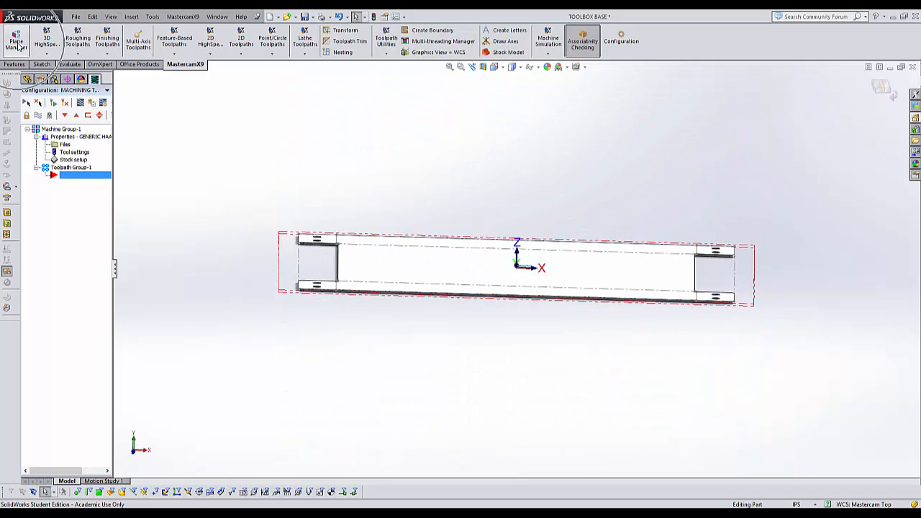
{"action": "left_click", "coordinate": [73, 159]}
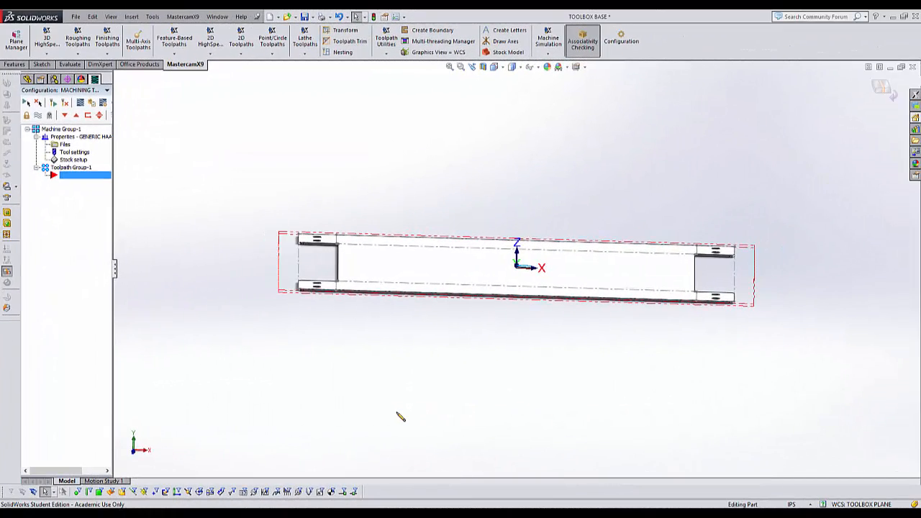
{"action": "key", "text": "space"}
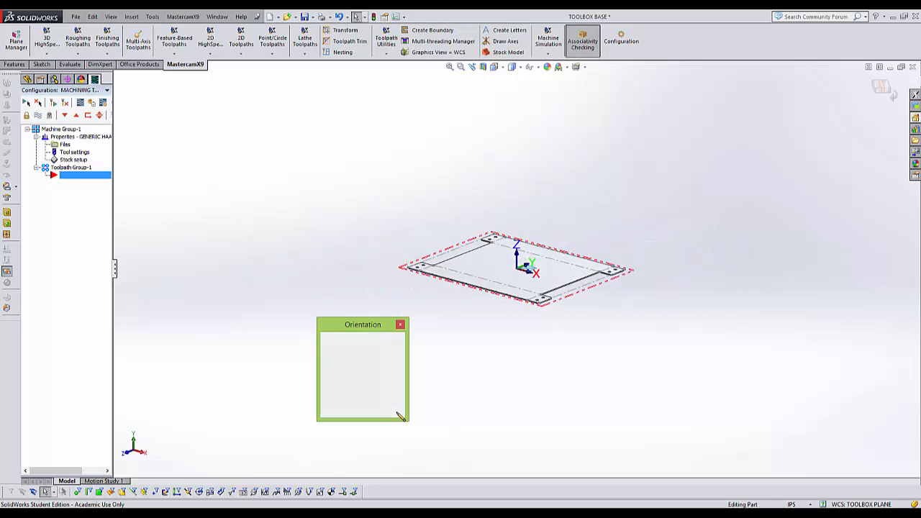
{"action": "left_click", "coordinate": [557, 247]}
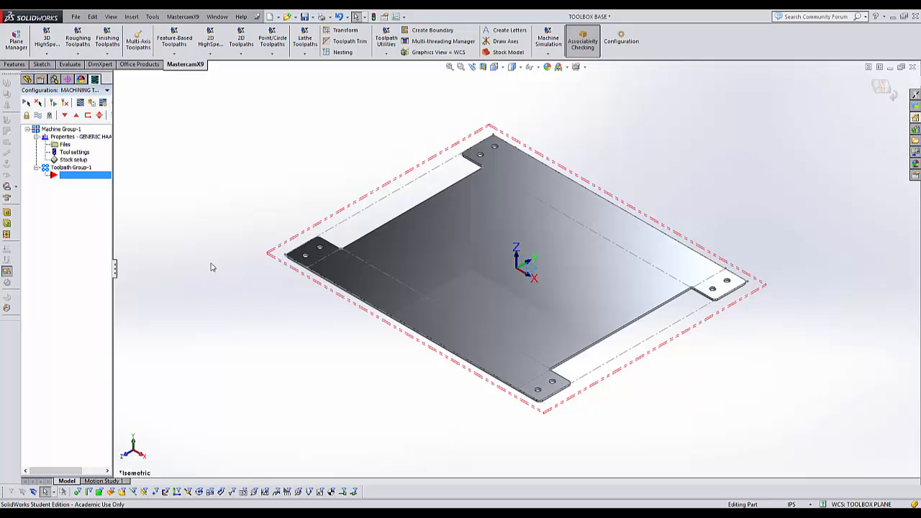
Start a 2D contour toolpath and chain the broad face of the flat pattern using the face selection filter
{"action": "left_click", "coordinate": [242, 56]}
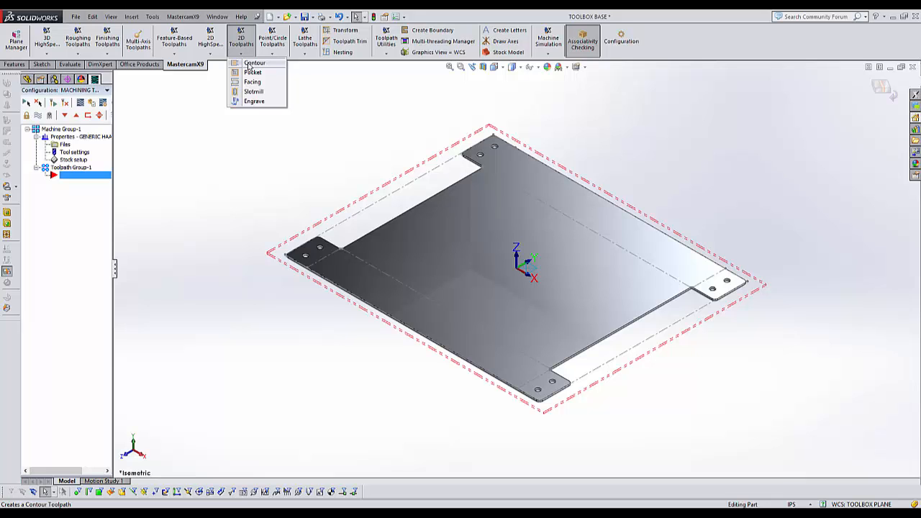
{"action": "left_click", "coordinate": [250, 65]}
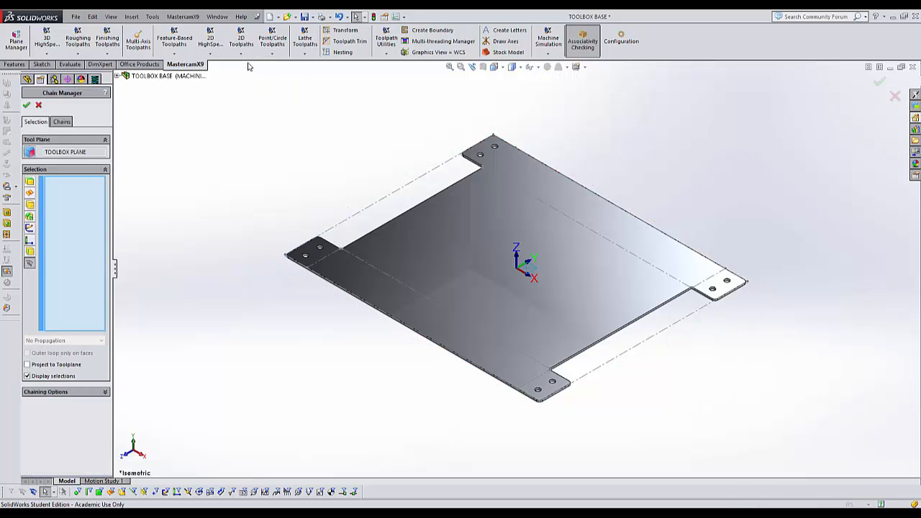
{"action": "left_click", "coordinate": [30, 184]}
{"action": "left_click", "coordinate": [31, 184]}
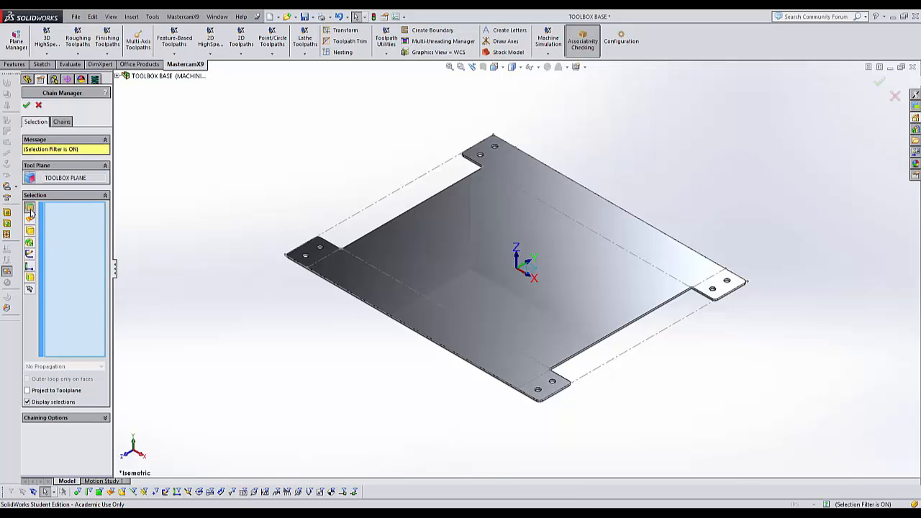
{"action": "left_click", "coordinate": [474, 273]}
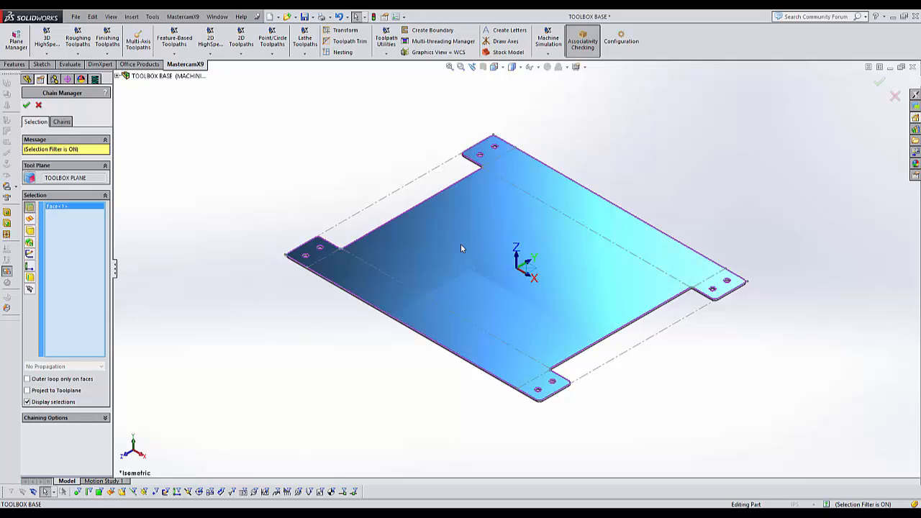
{"action": "scroll", "coordinate": [365, 246], "scroll_direction": "up", "scroll_amount": 2}
{"action": "scroll", "coordinate": [434, 271], "scroll_direction": "down", "scroll_amount": 8}
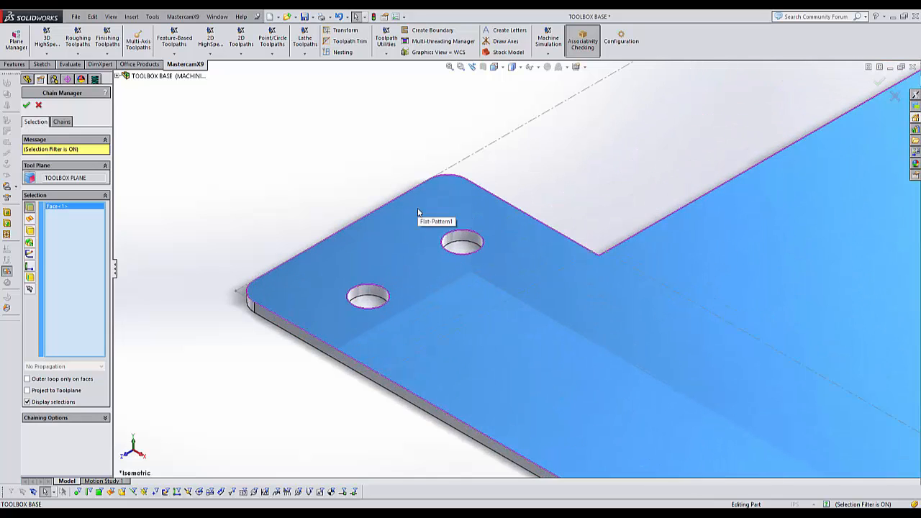
Go through Chain #1 to Chain #9 to examine which profile or hole each one follows
{"action": "left_click", "coordinate": [60, 122]}
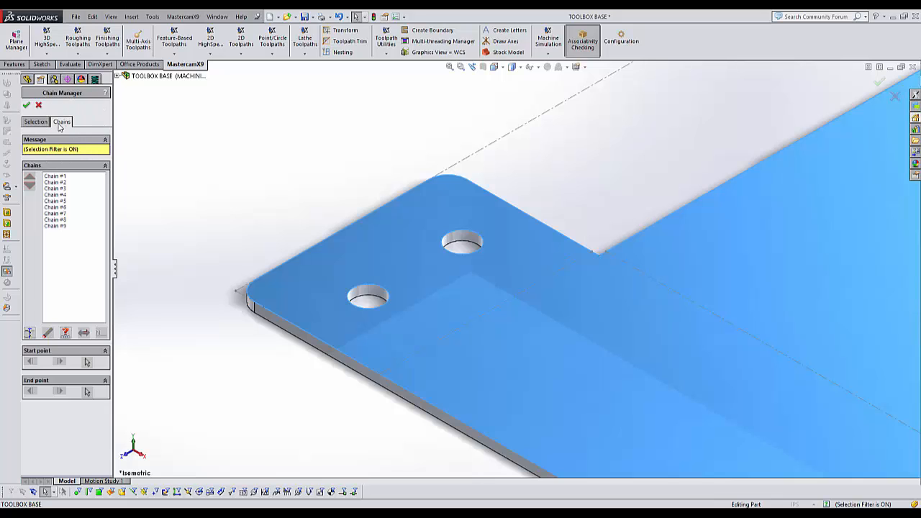
{"action": "left_click", "coordinate": [55, 177]}
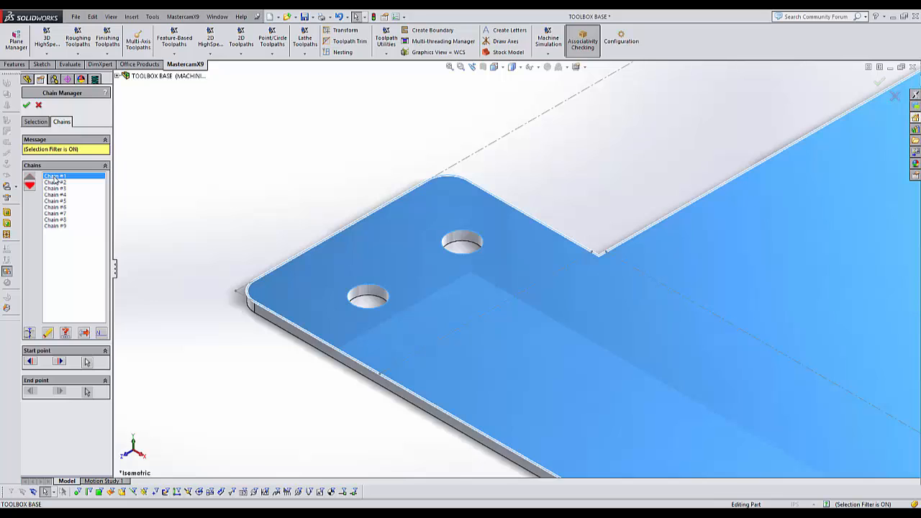
{"action": "left_click", "coordinate": [54, 183]}
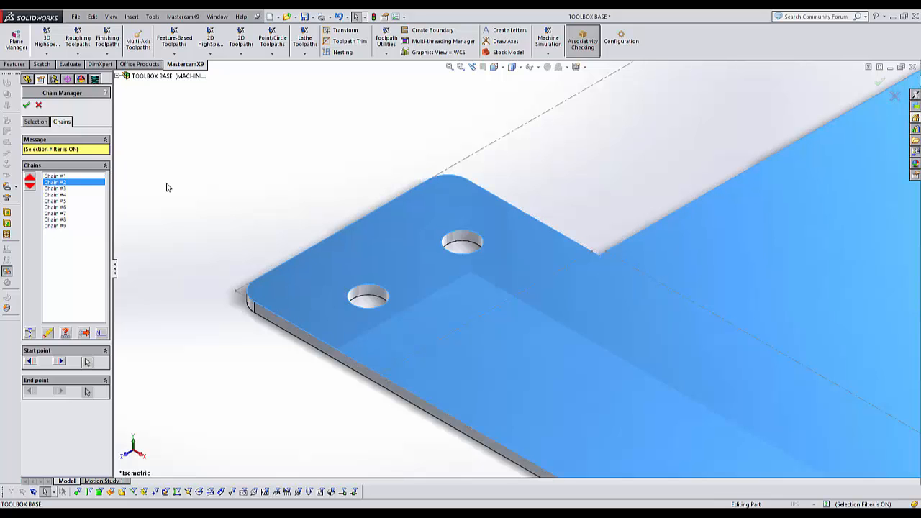
{"action": "scroll", "coordinate": [167, 187], "scroll_direction": "down", "scroll_amount": 4}
{"action": "scroll", "coordinate": [166, 185], "scroll_direction": "up", "scroll_amount": 7}
{"action": "key", "text": "f"}
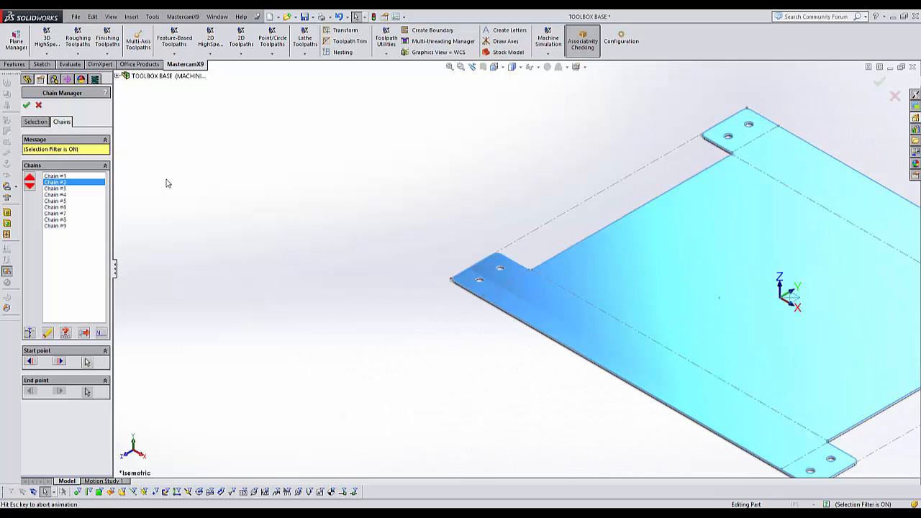
{"action": "scroll", "coordinate": [550, 244], "scroll_direction": "down", "scroll_amount": 3}
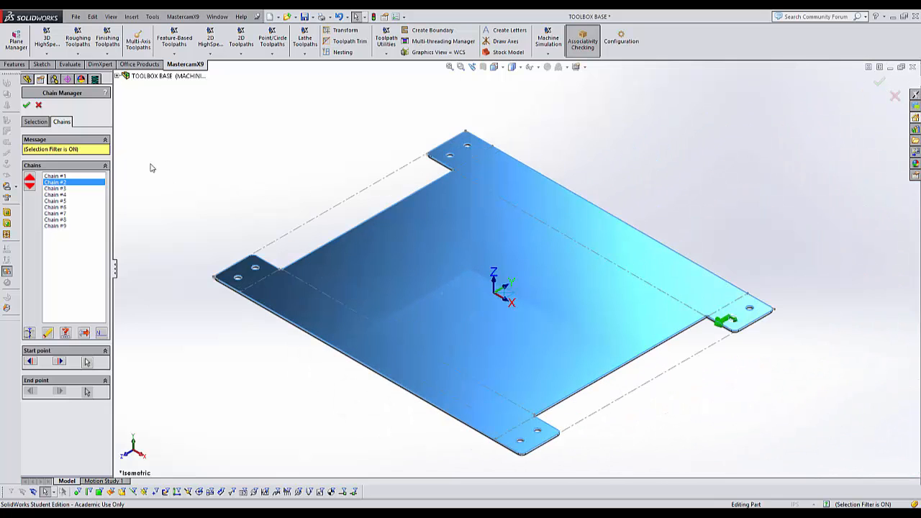
{"action": "left_click", "coordinate": [66, 189]}
{"action": "key", "text": "Down"}
{"action": "key", "text": "Down"}
{"action": "key", "text": "Down"}
{"action": "key", "text": "Down"}
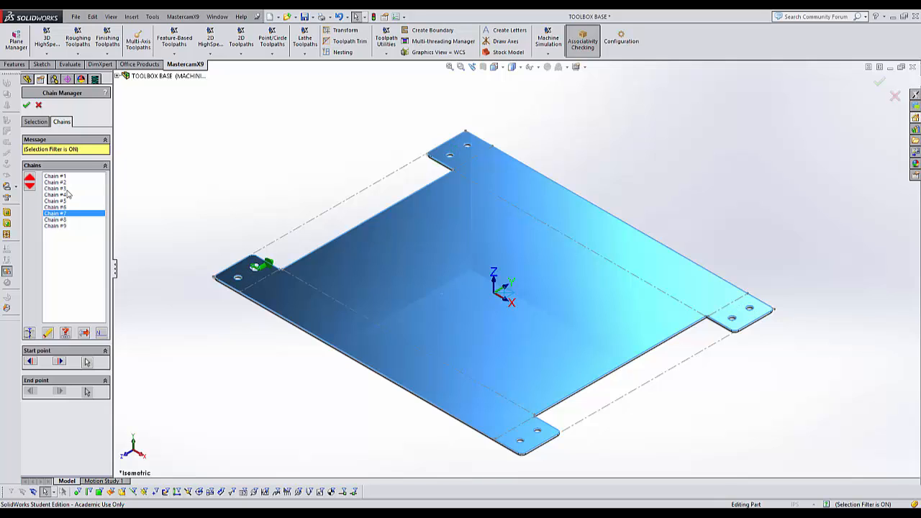
{"action": "key", "text": "Down"}
{"action": "key", "text": "Down"}
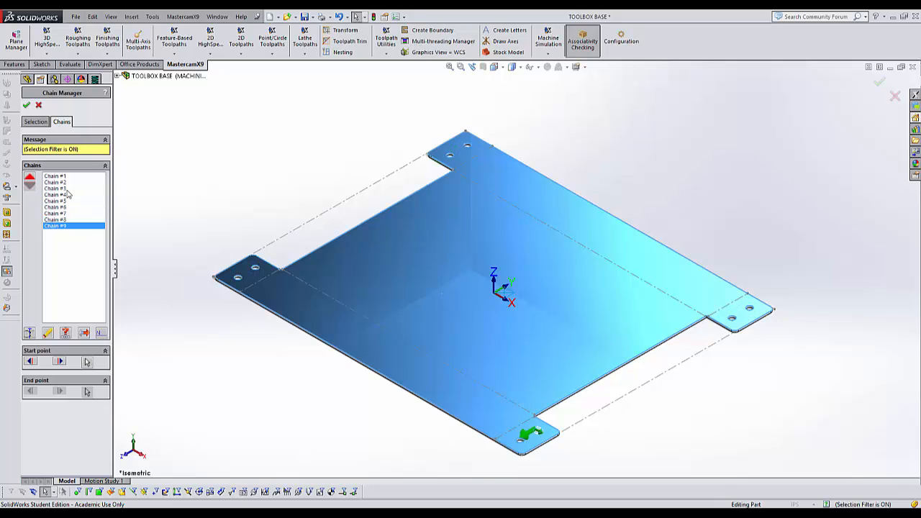
{"action": "key", "text": "Up"}
{"action": "key", "text": "Up"}
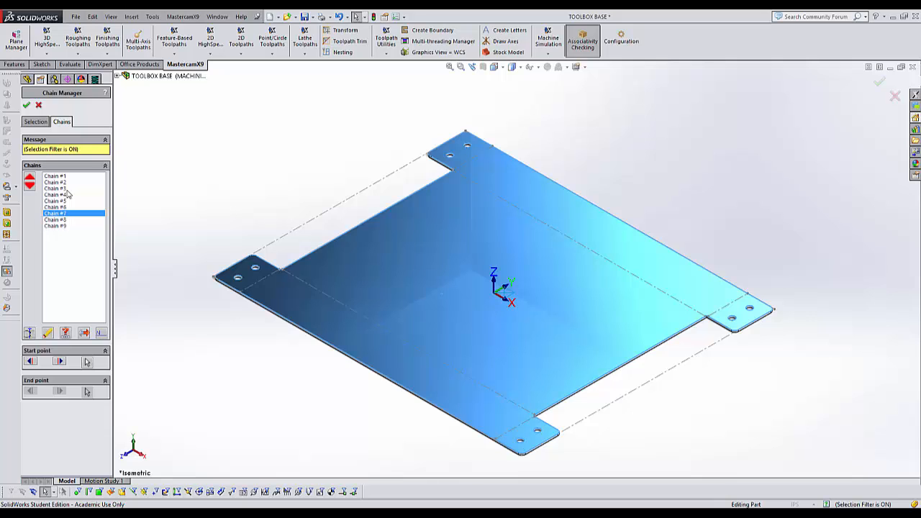
{"action": "key", "text": "Up"}
{"action": "key", "text": "Up"}
{"action": "key", "text": "Up"}
{"action": "key", "text": "Up"}
{"action": "key", "text": "Up"}
{"action": "key", "text": "Up"}
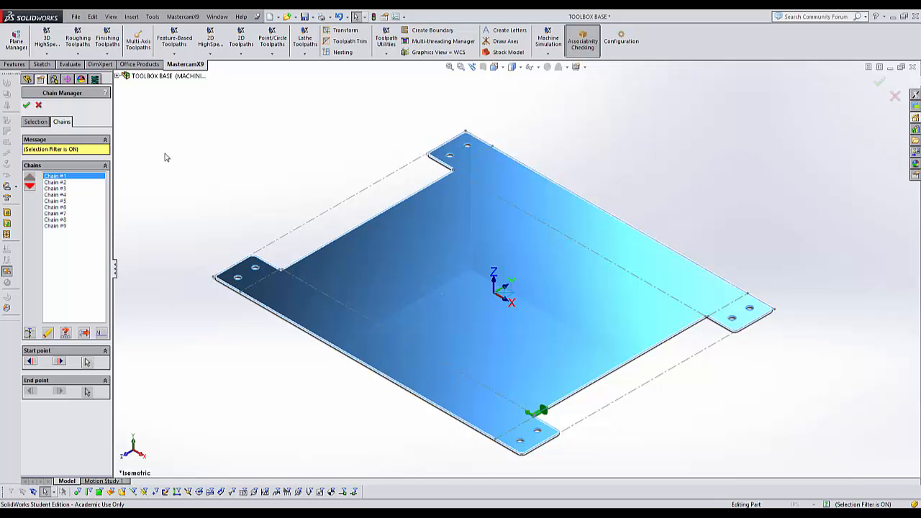
Reverse the direction of Chain #1 and advance its start point to the outer tab corner at the flat pattern's left end
{"action": "middle_click_drag", "start_coordinate": [200, 166], "coordinate": [207, 203]}
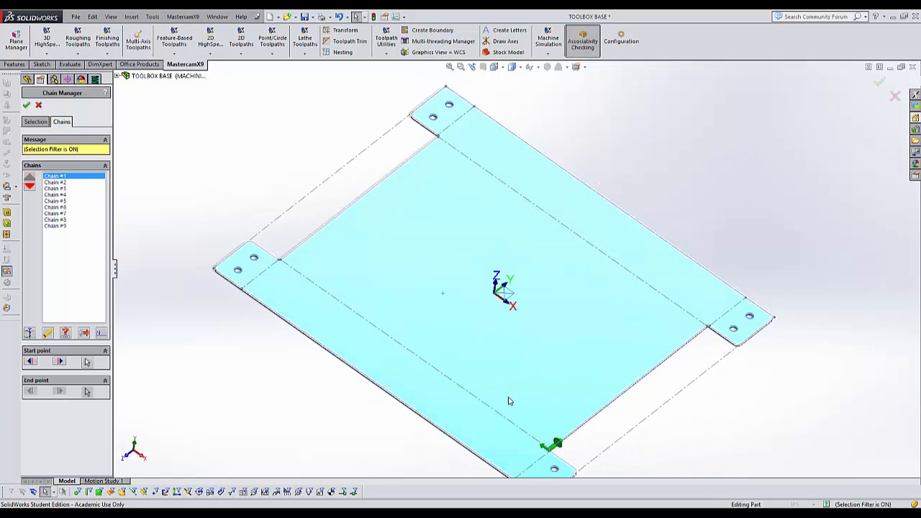
{"action": "left_click", "coordinate": [557, 446]}
{"action": "left_click", "coordinate": [84, 334]}
{"action": "left_click", "coordinate": [84, 333]}
{"action": "left_click", "coordinate": [60, 362]}
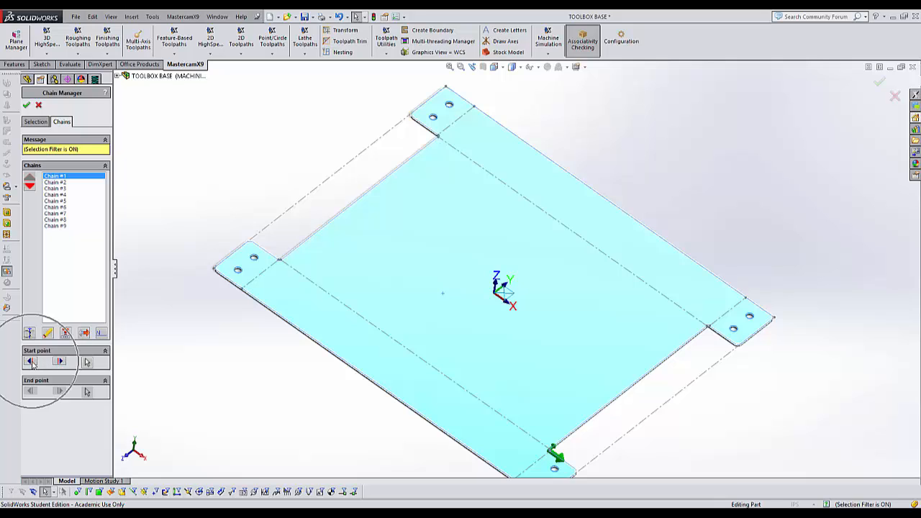
{"action": "left_click", "coordinate": [60, 362]}
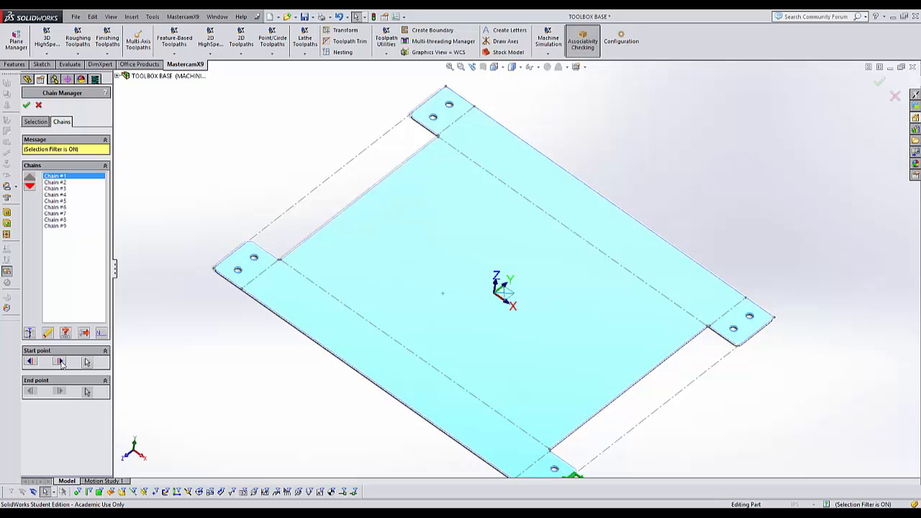
{"action": "left_click", "coordinate": [61, 362]}
{"action": "left_click", "coordinate": [60, 362]}
Move Chain #1, the outer profile, to the end of the chain order so it is cut last
{"action": "left_click", "coordinate": [30, 187]}
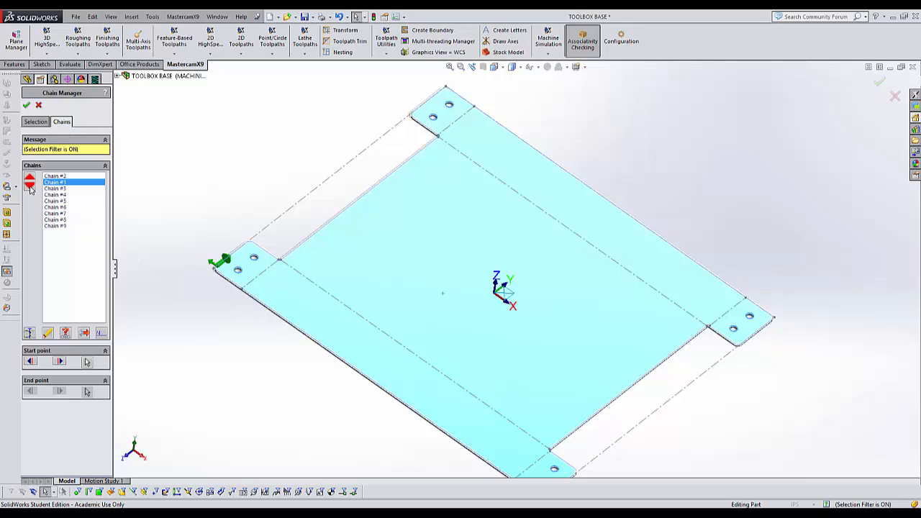
{"action": "left_click", "coordinate": [30, 187]}
{"action": "left_click", "coordinate": [29, 187]}
{"action": "left_click", "coordinate": [30, 187]}
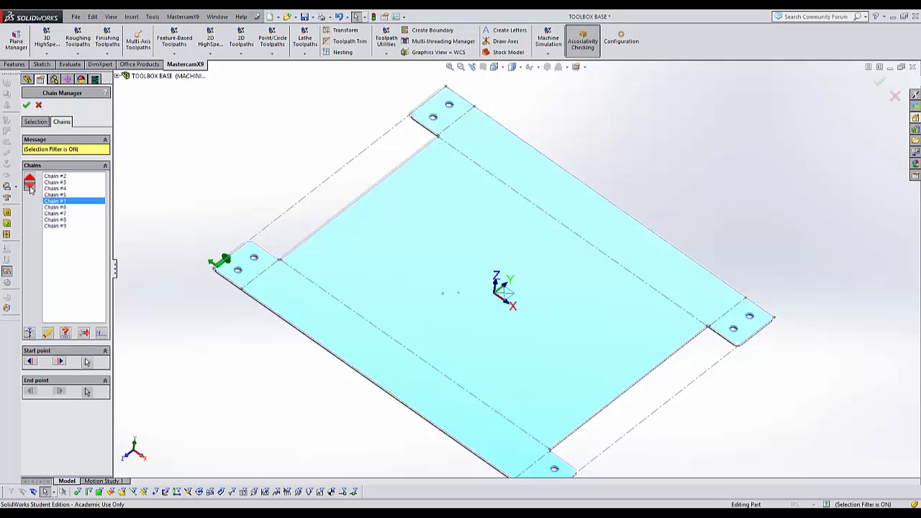
{"action": "left_click", "coordinate": [30, 187]}
{"action": "left_click", "coordinate": [30, 187]}
{"action": "left_click", "coordinate": [29, 187]}
{"action": "left_click", "coordinate": [30, 187]}
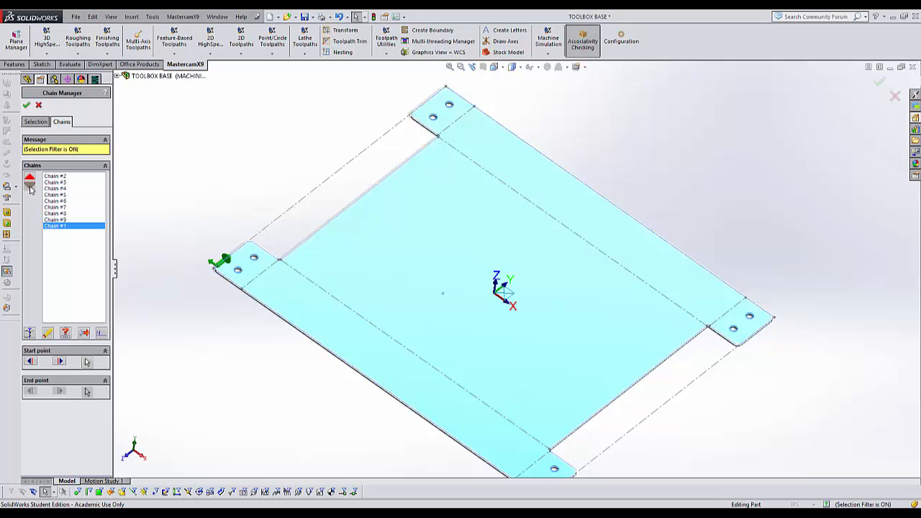
Go through the reordered chains from Chain #2 to Chain #1 to examine the sequence in which the holes and outline are cut
{"action": "left_click", "coordinate": [56, 177]}
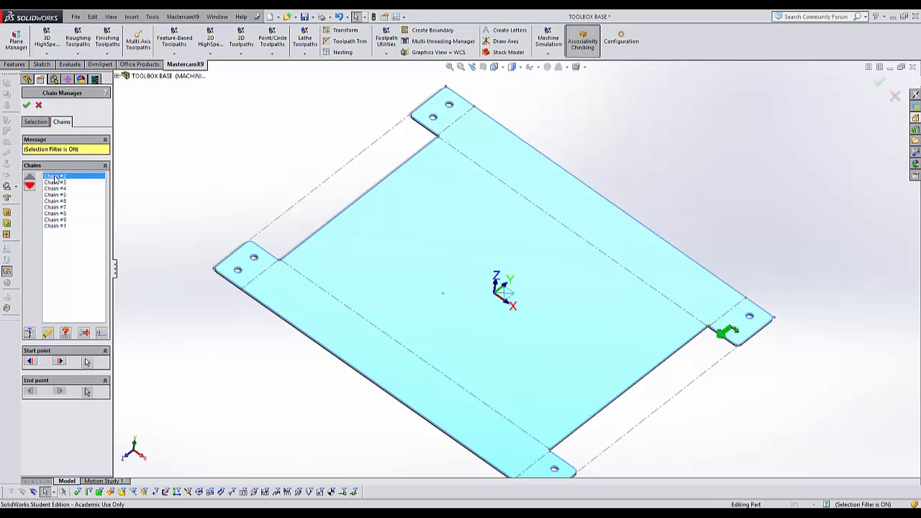
{"action": "left_click", "coordinate": [55, 182]}
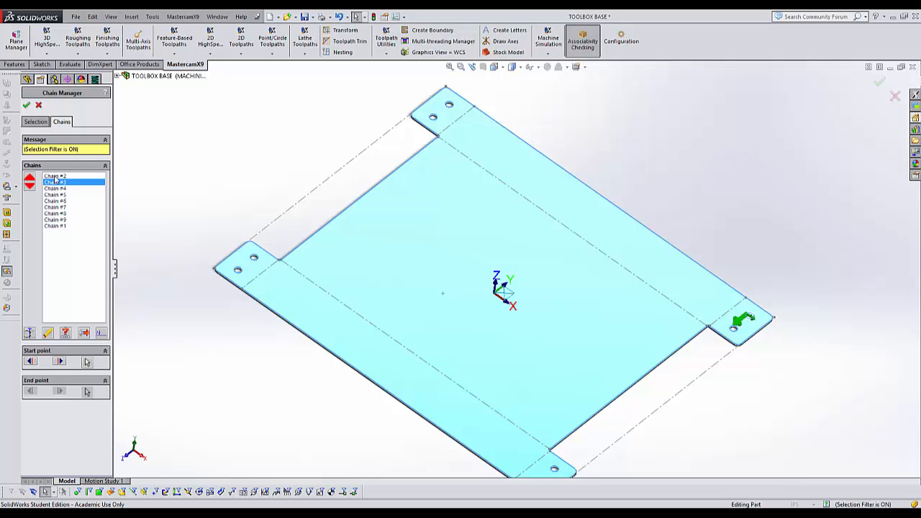
{"action": "key", "text": "Down"}
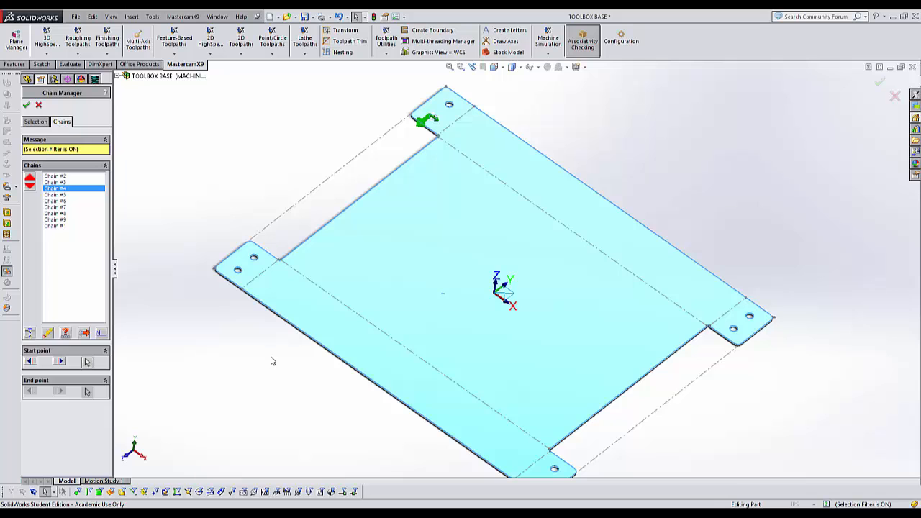
{"action": "scroll", "coordinate": [272, 360], "scroll_direction": "down", "scroll_amount": 2}
{"action": "scroll", "coordinate": [272, 360], "scroll_direction": "up", "scroll_amount": 2}
{"action": "scroll", "coordinate": [475, 366], "scroll_direction": "up", "scroll_amount": 1}
{"action": "scroll", "coordinate": [666, 276], "scroll_direction": "down", "scroll_amount": 1}
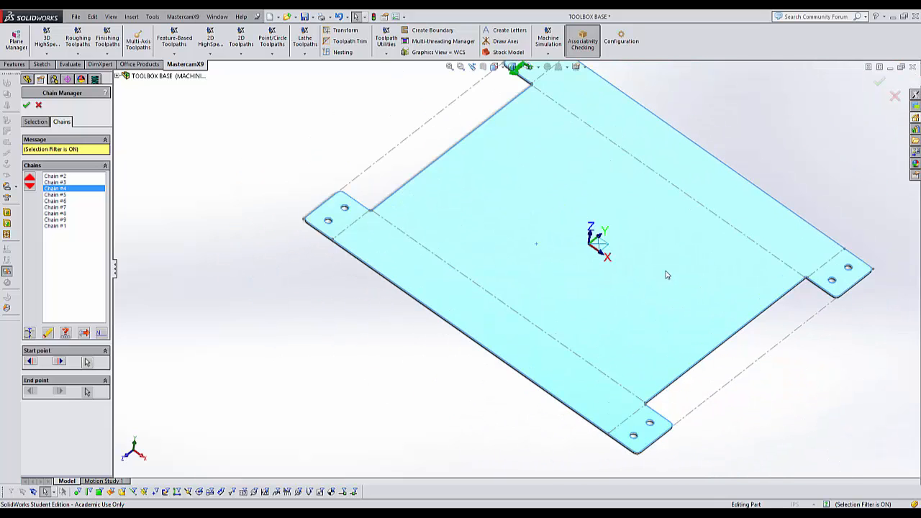
{"action": "scroll", "coordinate": [666, 275], "scroll_direction": "up", "scroll_amount": 1}
{"action": "left_click", "coordinate": [67, 196]}
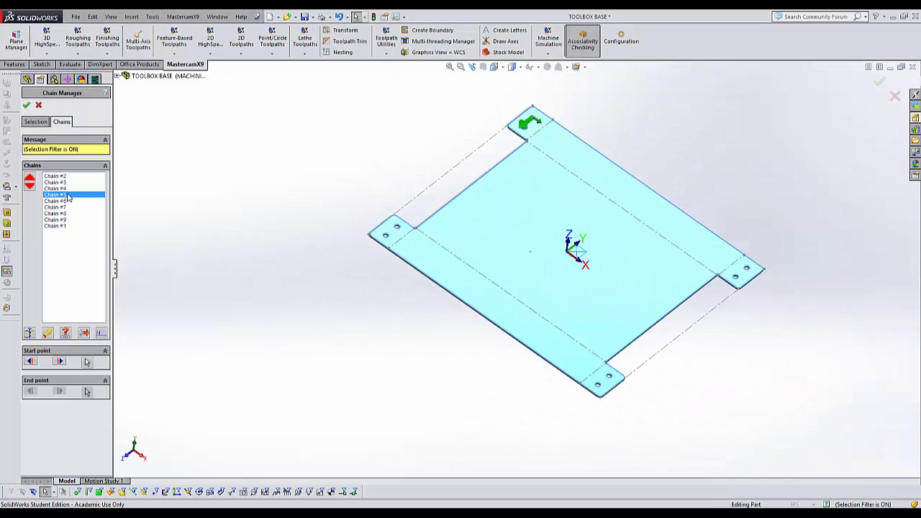
{"action": "key", "text": "Down"}
{"action": "key", "text": "Down"}
{"action": "key", "text": "Down"}
{"action": "key", "text": "Down"}
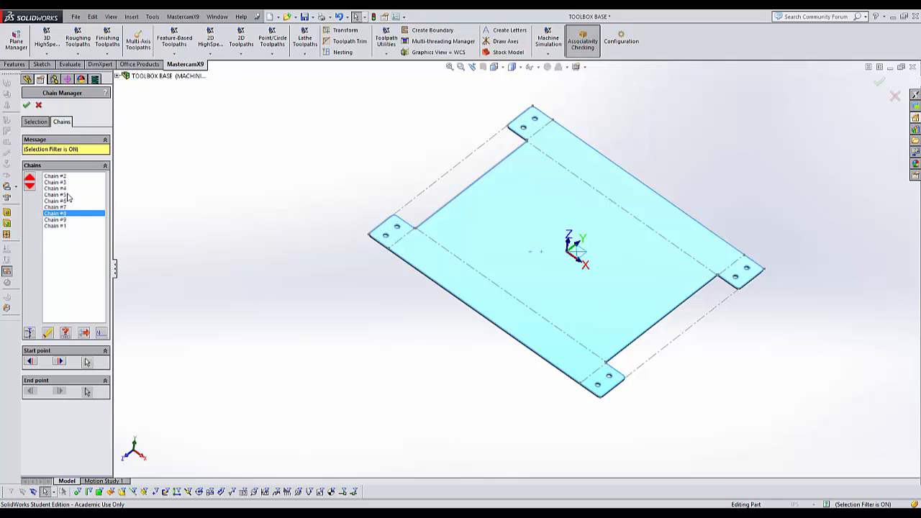
{"action": "key", "text": "Down"}
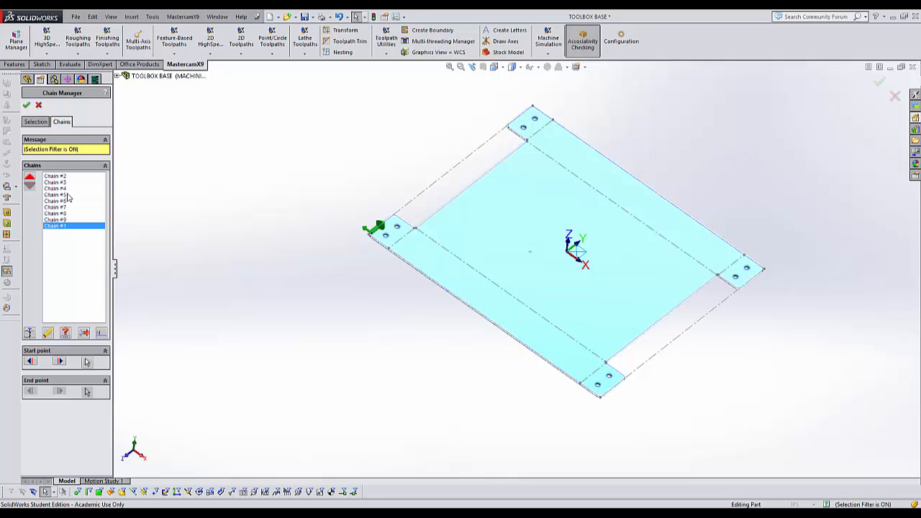
Make Chain #4 the first and Chain #5 the second chain in the cutting order
{"action": "left_click", "coordinate": [61, 177]}
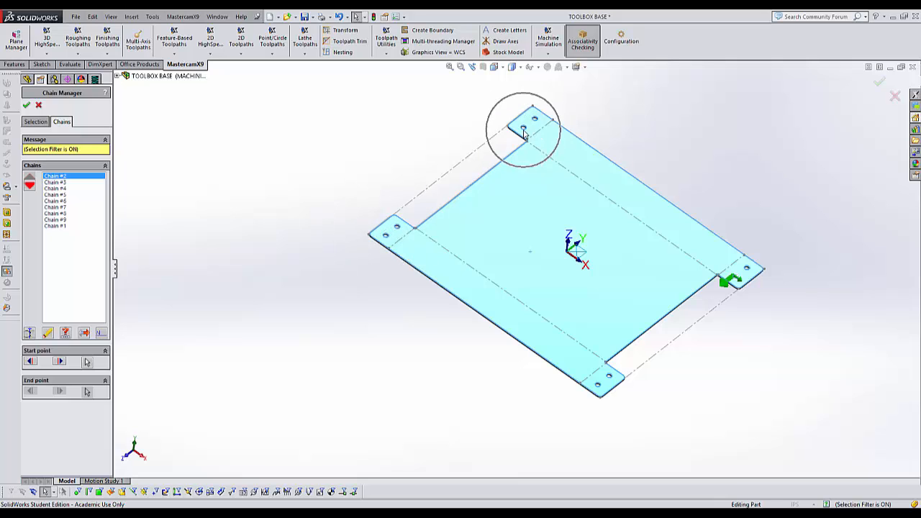
{"action": "left_click", "coordinate": [63, 183]}
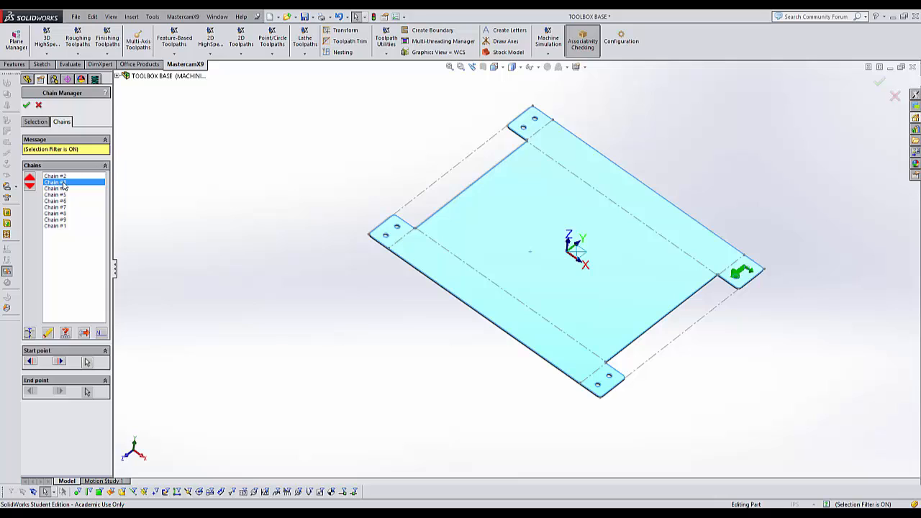
{"action": "key", "text": "Down"}
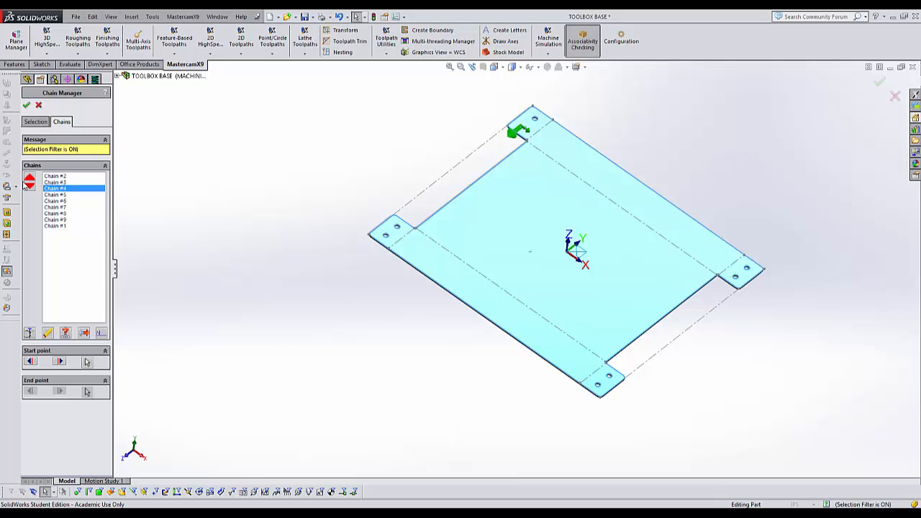
{"action": "left_click", "coordinate": [30, 178]}
{"action": "left_click", "coordinate": [30, 178]}
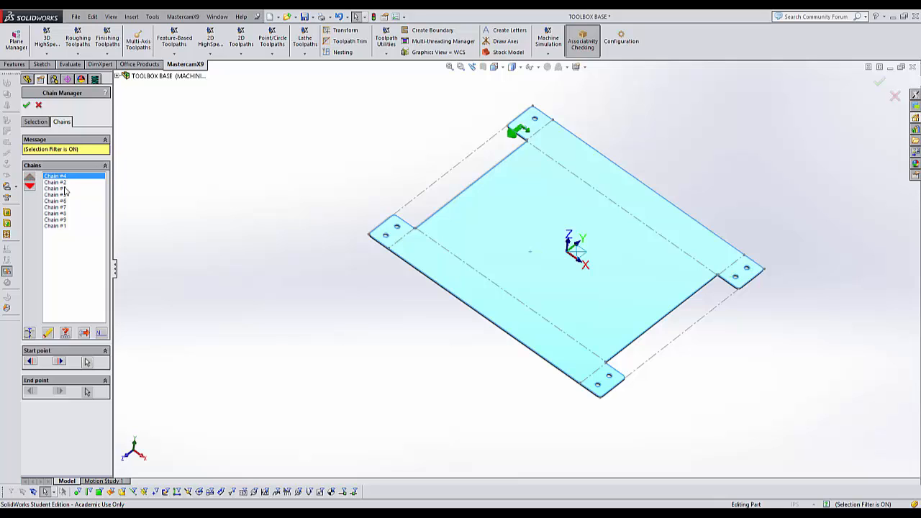
{"action": "left_click", "coordinate": [64, 188]}
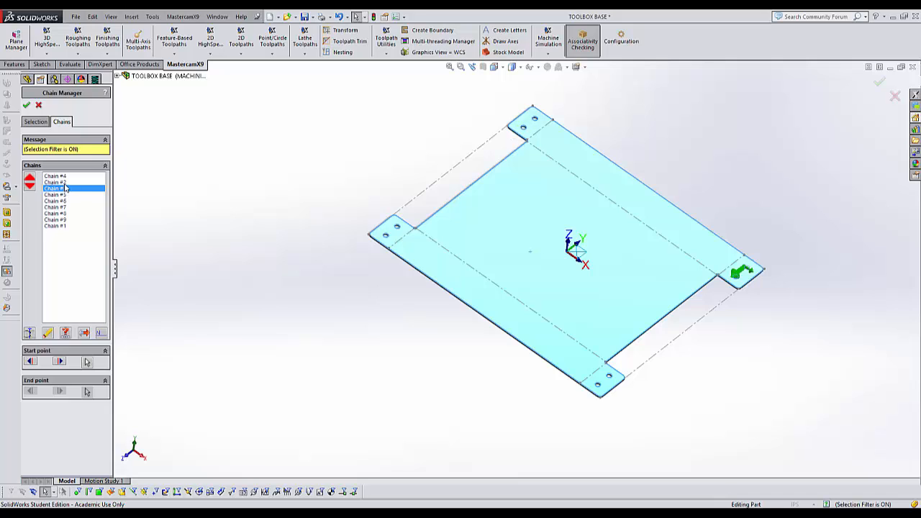
{"action": "left_click", "coordinate": [63, 195]}
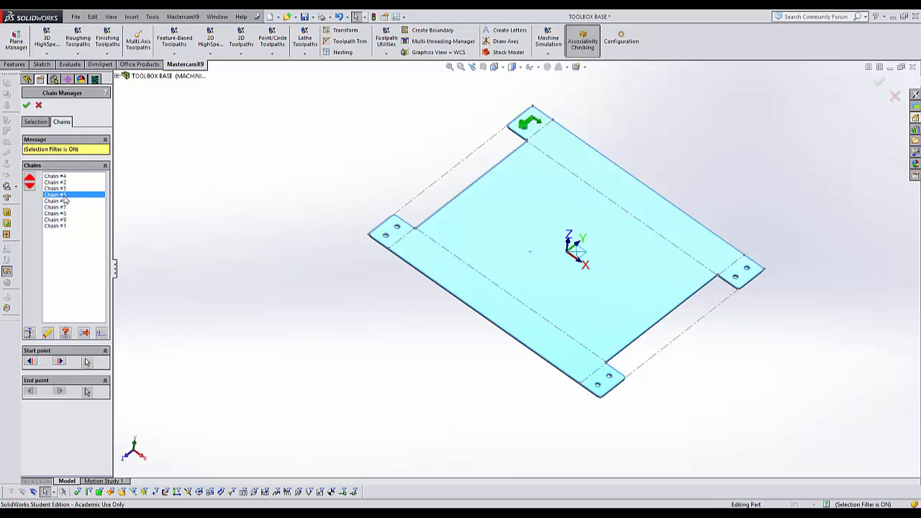
{"action": "left_click", "coordinate": [29, 180]}
{"action": "left_click", "coordinate": [29, 179]}
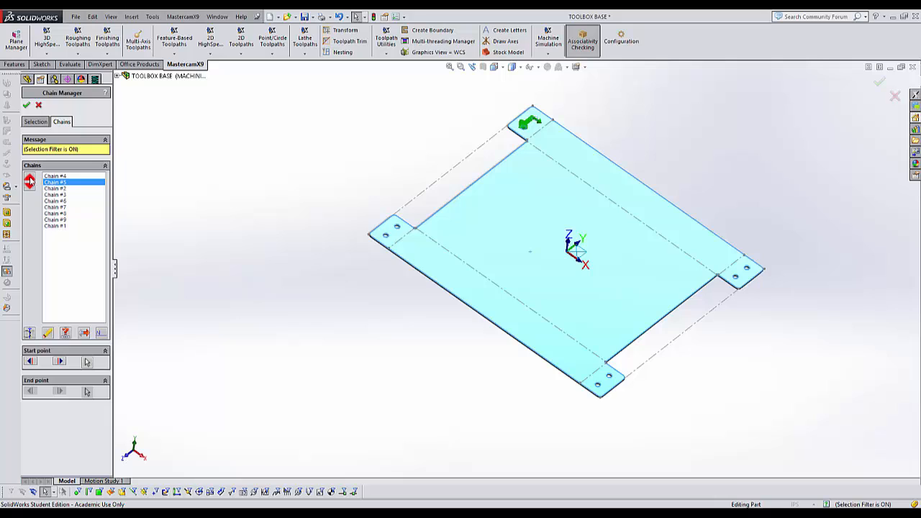
Place Chain #2 directly after Chain #3 in the cutting order
{"action": "left_click", "coordinate": [62, 190]}
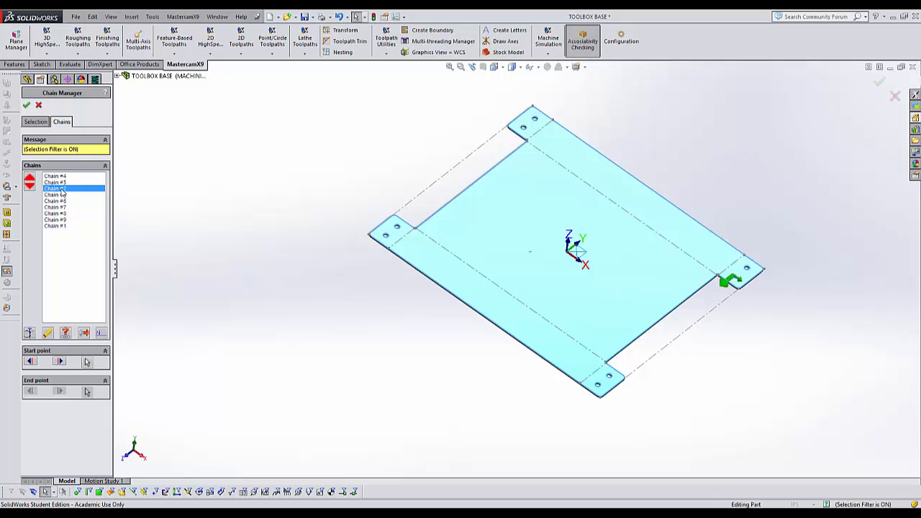
{"action": "left_click", "coordinate": [29, 186]}
{"action": "left_click", "coordinate": [61, 190]}
{"action": "left_click", "coordinate": [57, 195]}
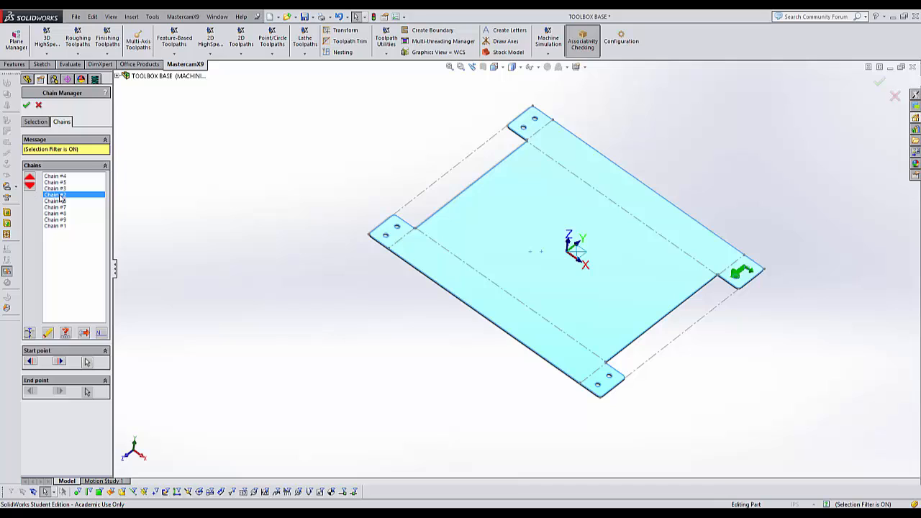
Move Chain #6 back in the cutting order so that it follows Chain #9
{"action": "left_click", "coordinate": [609, 379]}
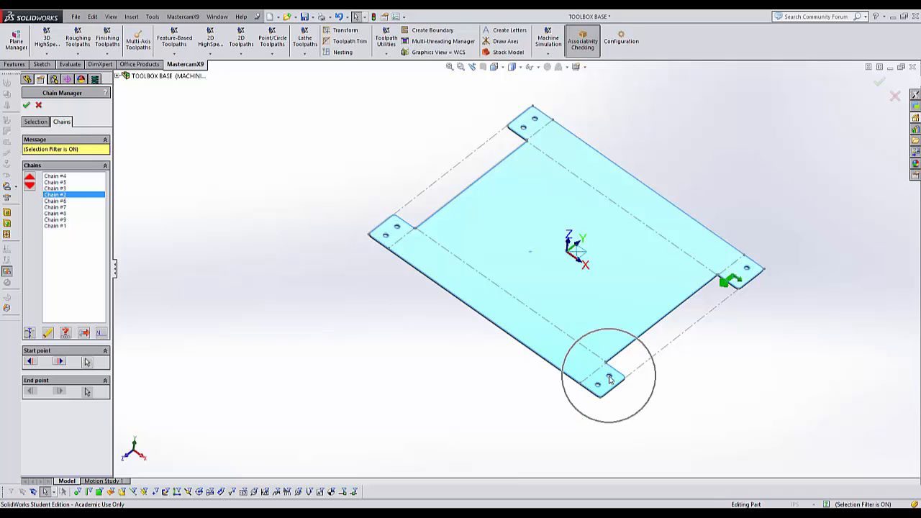
{"action": "left_click", "coordinate": [63, 203]}
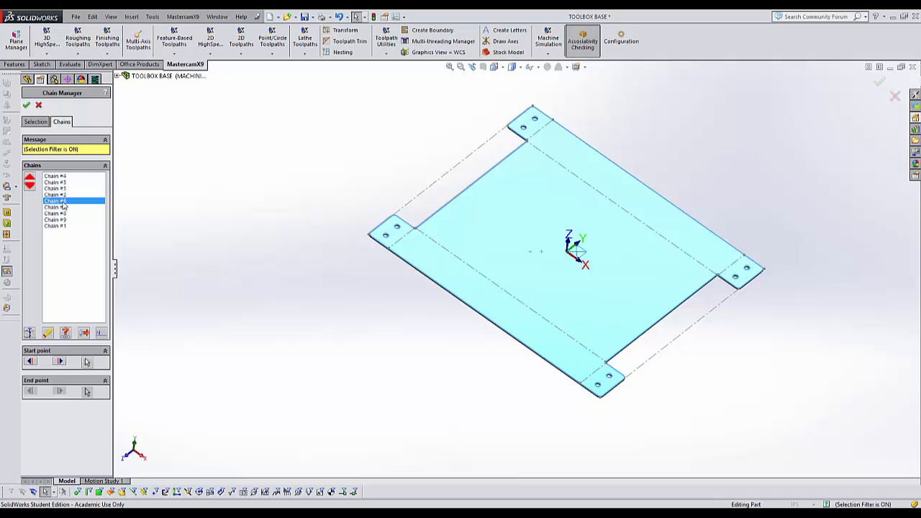
{"action": "left_click", "coordinate": [29, 185]}
{"action": "left_click", "coordinate": [29, 185]}
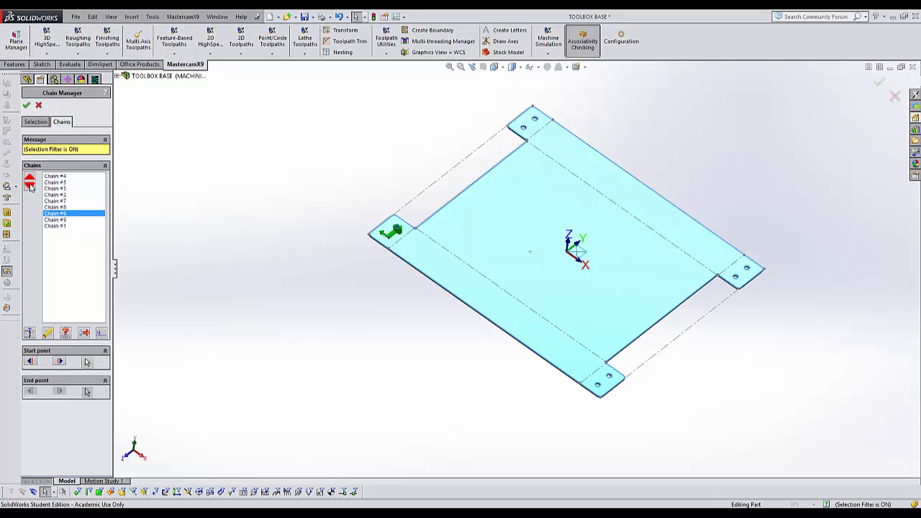
{"action": "left_click", "coordinate": [30, 185]}
Place Chain #7 directly after Chain #6 and Chain #8 directly after Chain #9 in the cutting order
{"action": "left_click", "coordinate": [57, 201]}
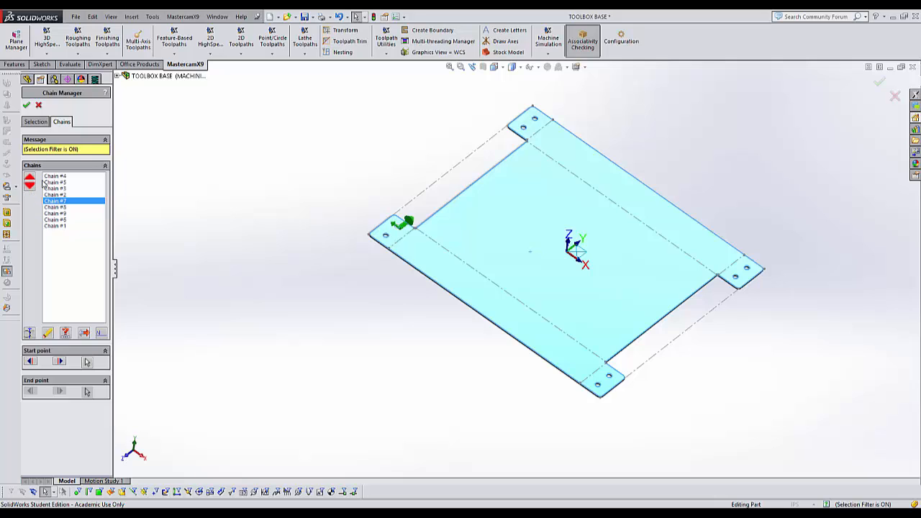
{"action": "left_click", "coordinate": [30, 186]}
{"action": "left_click", "coordinate": [30, 186]}
{"action": "left_click", "coordinate": [31, 186]}
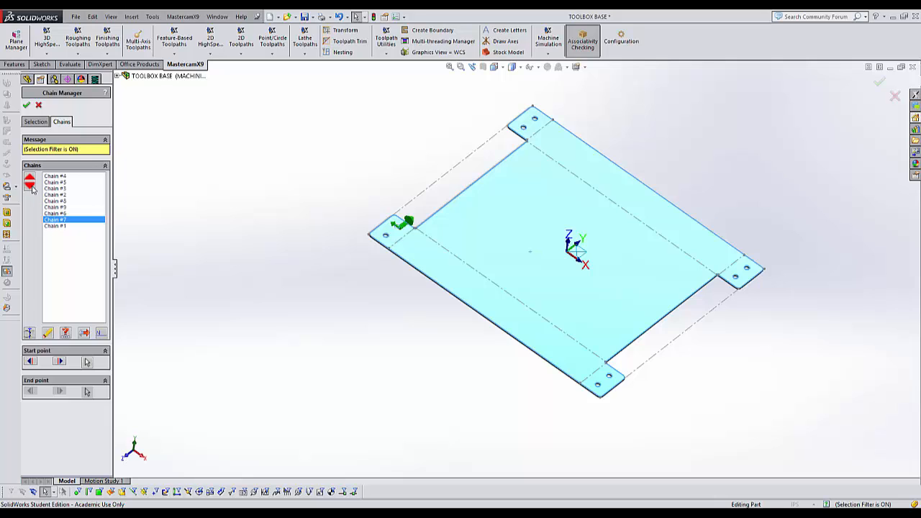
{"action": "left_click", "coordinate": [60, 201]}
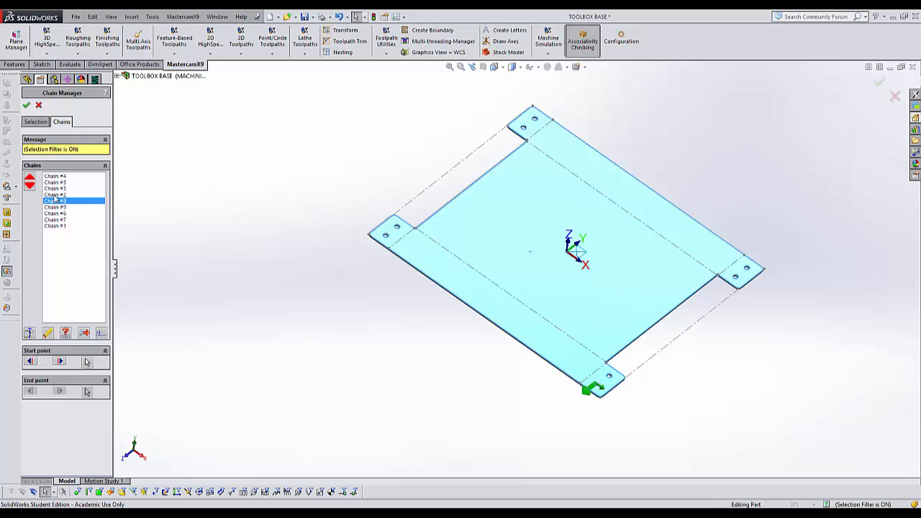
{"action": "left_click", "coordinate": [31, 185]}
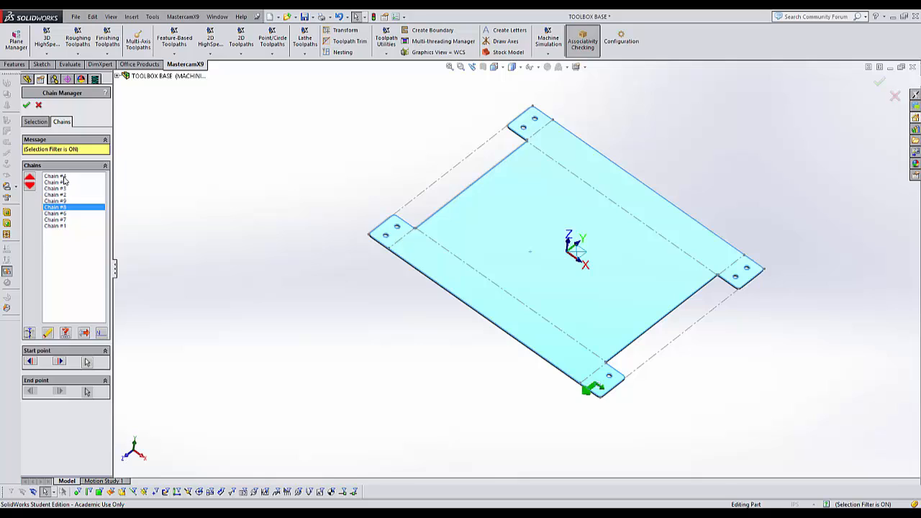
Go through all nine chains from Chain #4 to Chain #1 to check the final cutting order around the part
{"action": "left_click", "coordinate": [63, 177]}
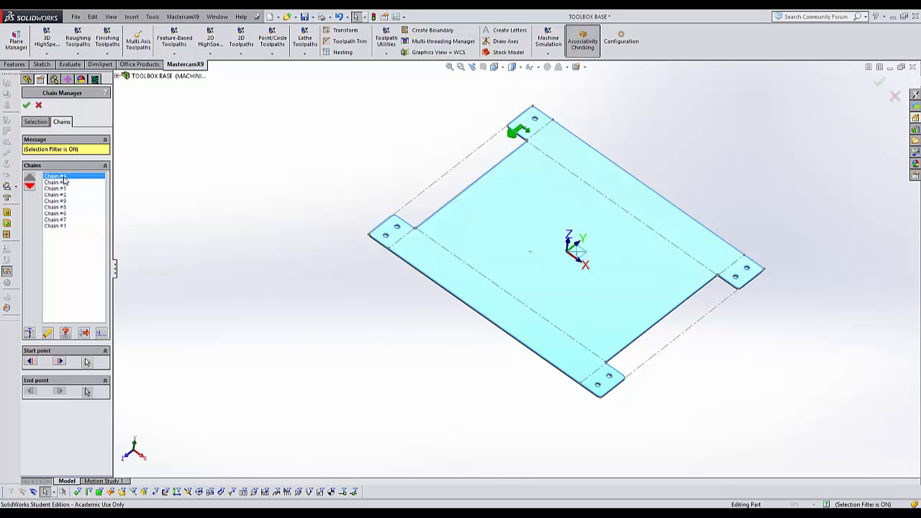
{"action": "left_click", "coordinate": [64, 182]}
{"action": "key", "text": "Down"}
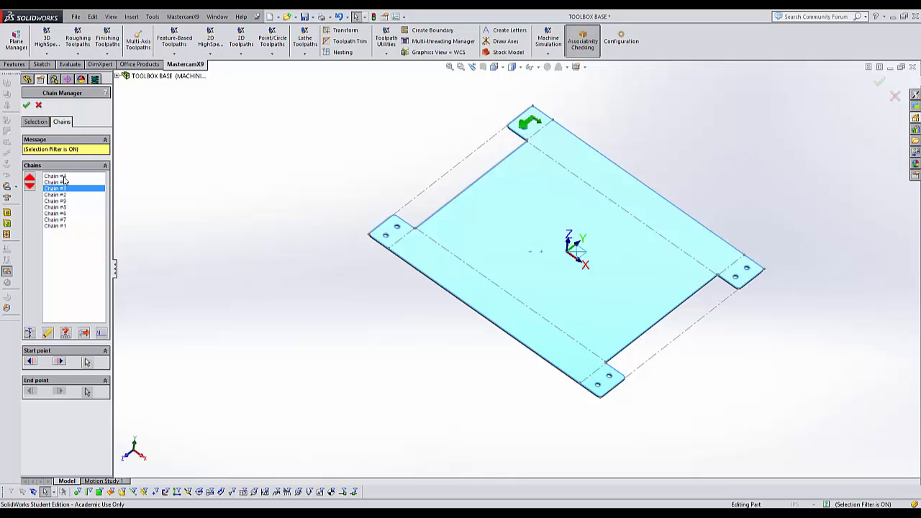
{"action": "key", "text": "Down"}
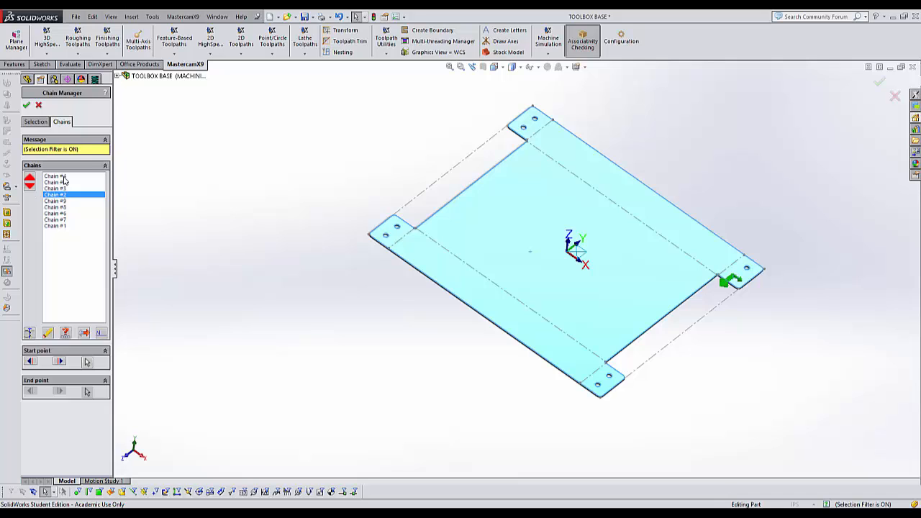
{"action": "key", "text": "Down"}
{"action": "key", "text": "Down"}
{"action": "key", "text": "Down"}
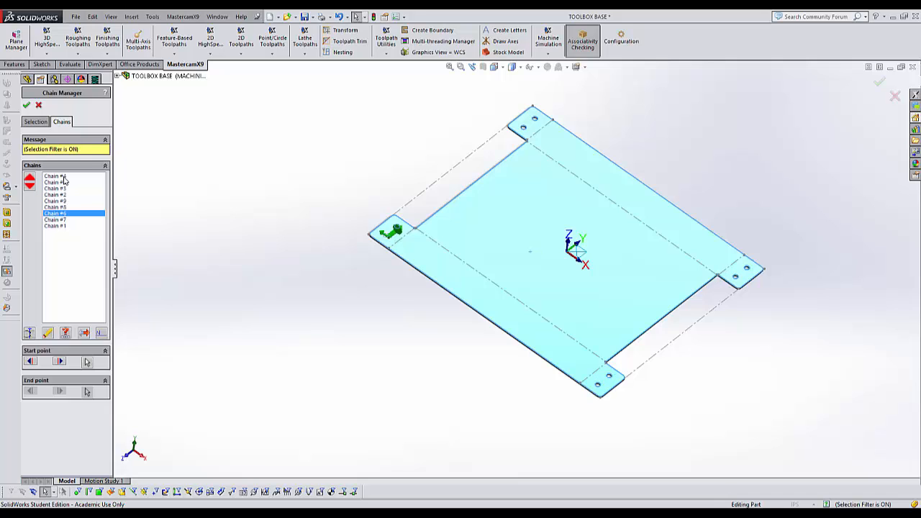
{"action": "key", "text": "Down"}
{"action": "key", "text": "Down"}
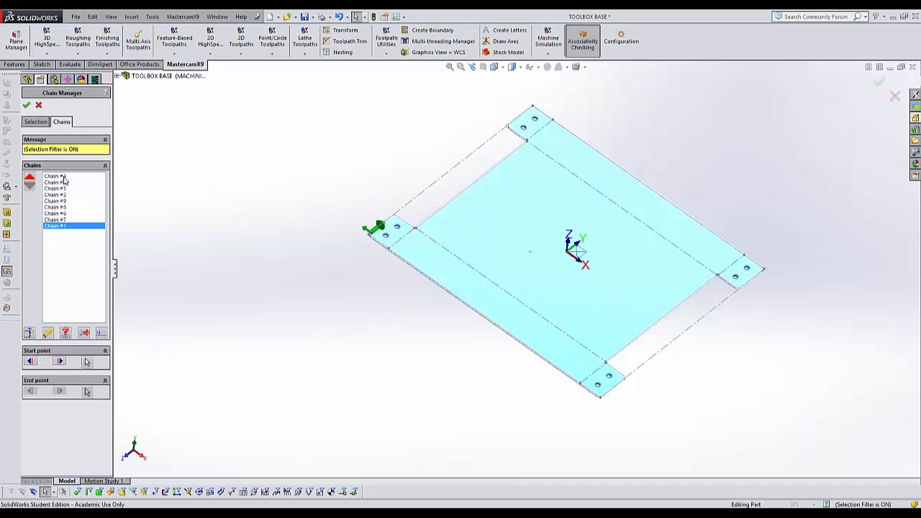
Accept the reordered chains and use TOOLBOX BASE as the NC name
{"action": "left_click", "coordinate": [26, 106]}
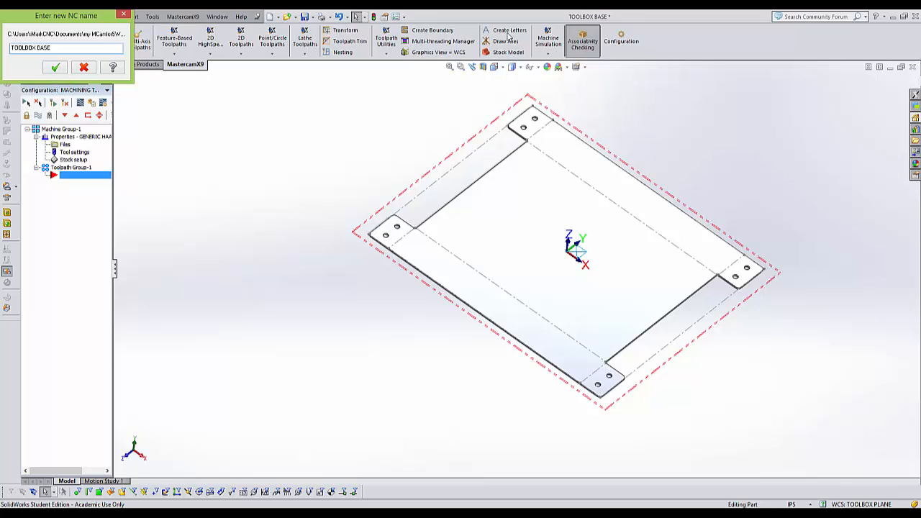
{"action": "left_click", "coordinate": [56, 67]}
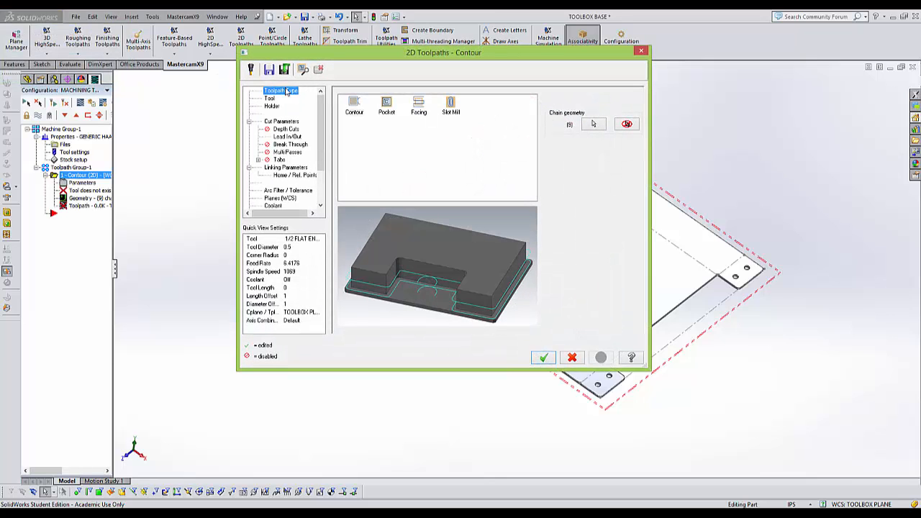
Keep Contour as the toolpath type and open the toolpath's tool settings
{"action": "left_click", "coordinate": [291, 94]}
{"action": "left_click", "coordinate": [354, 107]}
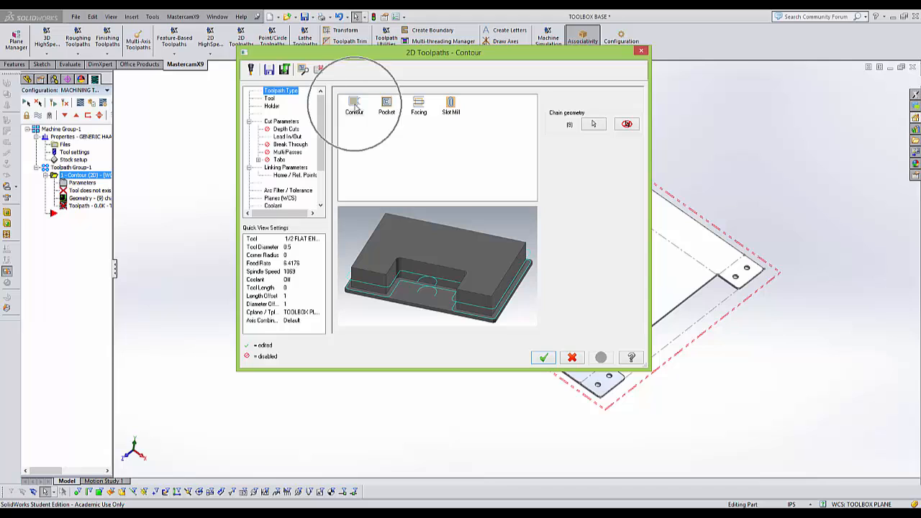
{"action": "left_click", "coordinate": [270, 100]}
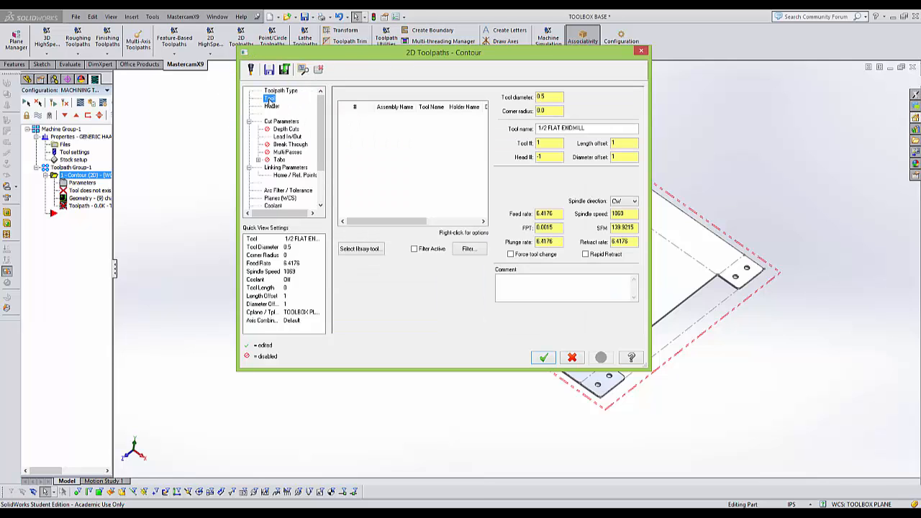
Open the Mill_Inch tool library's filter, clear all tool types and keep only flat endmills
{"action": "left_click", "coordinate": [366, 253]}
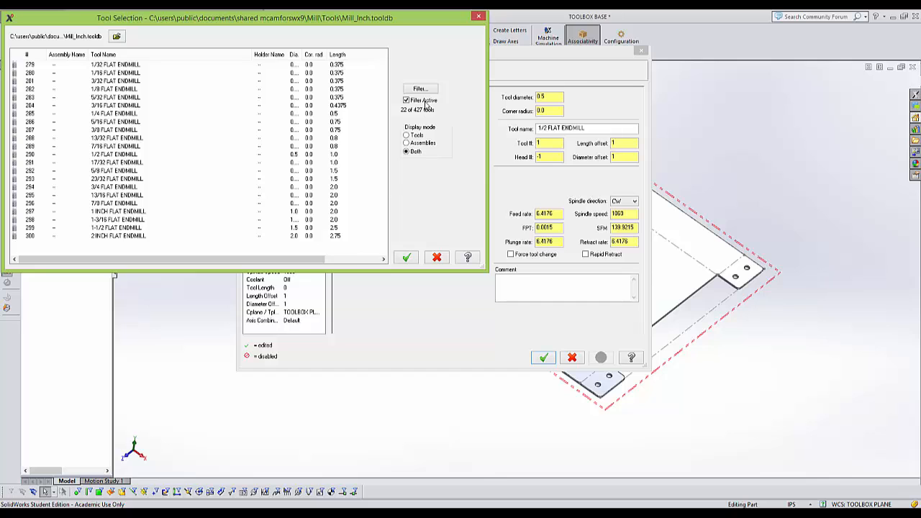
{"action": "left_click", "coordinate": [420, 88]}
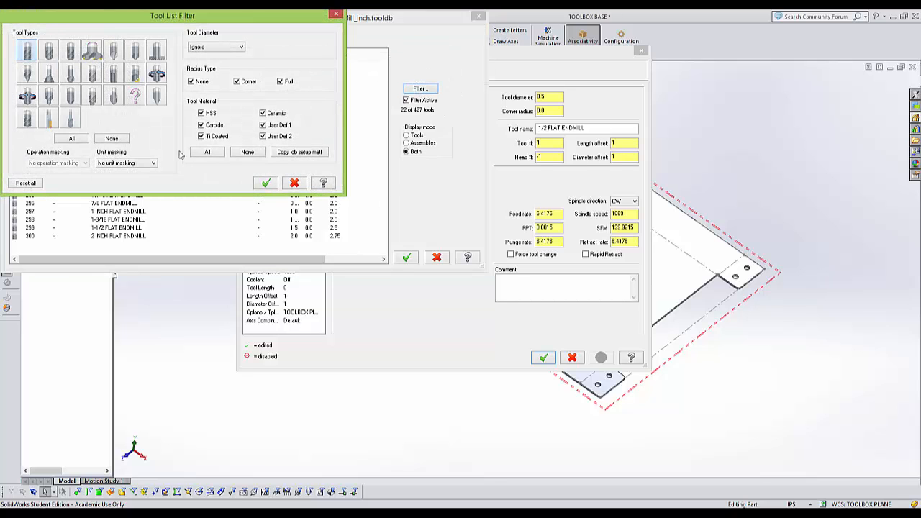
{"action": "left_click", "coordinate": [111, 138]}
{"action": "left_click", "coordinate": [30, 54]}
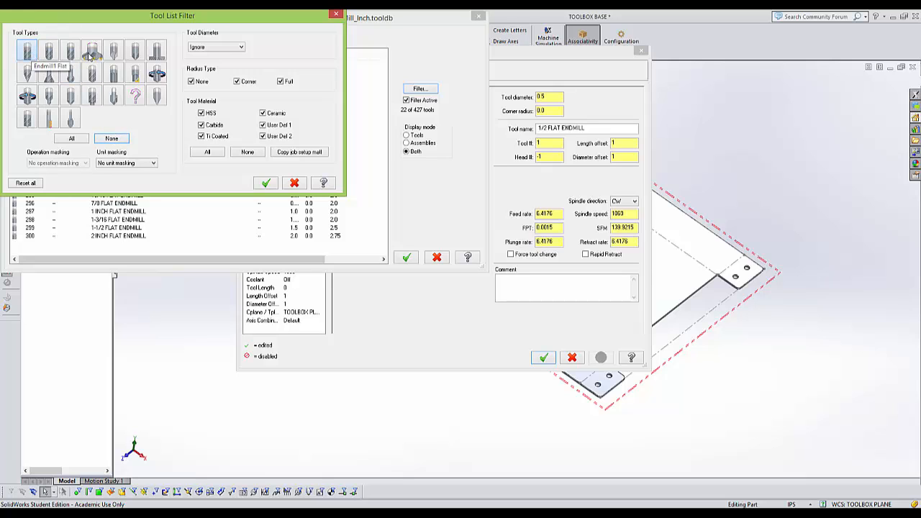
{"action": "left_click", "coordinate": [222, 48]}
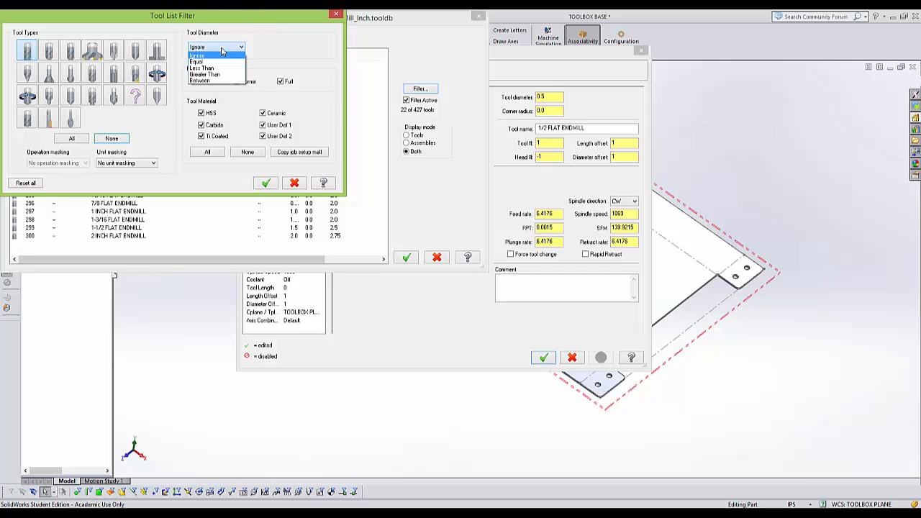
{"action": "left_click", "coordinate": [220, 63]}
{"action": "left_click", "coordinate": [229, 48]}
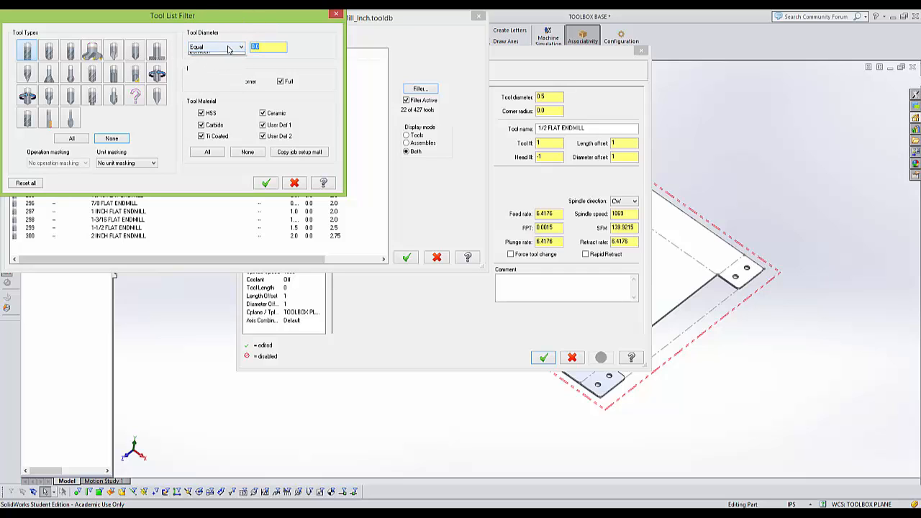
{"action": "left_click", "coordinate": [216, 68]}
{"action": "left_click", "coordinate": [236, 48]}
{"action": "left_click", "coordinate": [209, 75]}
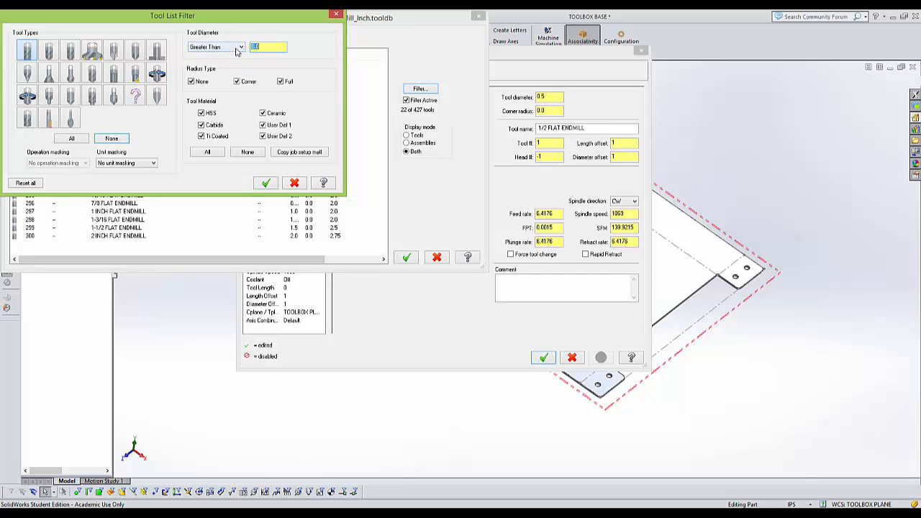
{"action": "left_click", "coordinate": [236, 48]}
{"action": "left_click", "coordinate": [229, 80]}
Filter the library to tool diameters less than 0.25 and choose the 5/32 FLAT ENDMILL for the toolpath
{"action": "left_click", "coordinate": [230, 49]}
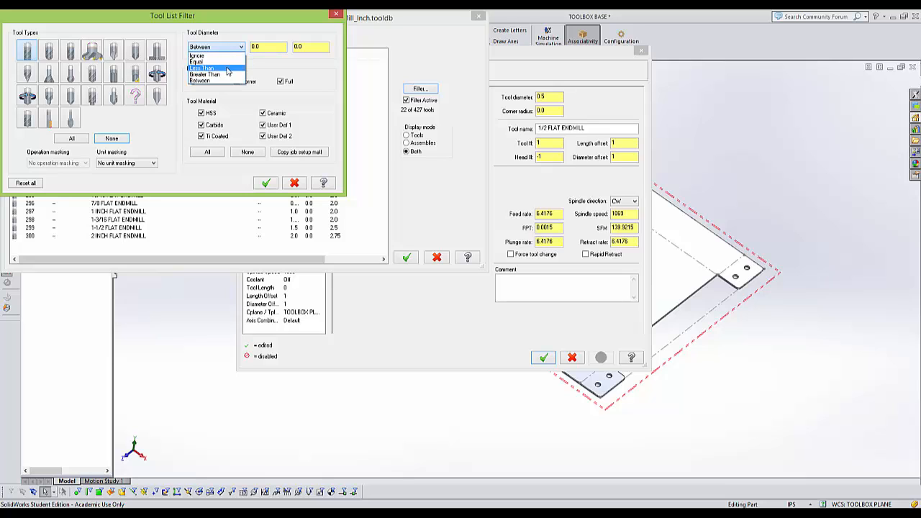
{"action": "left_click", "coordinate": [213, 69]}
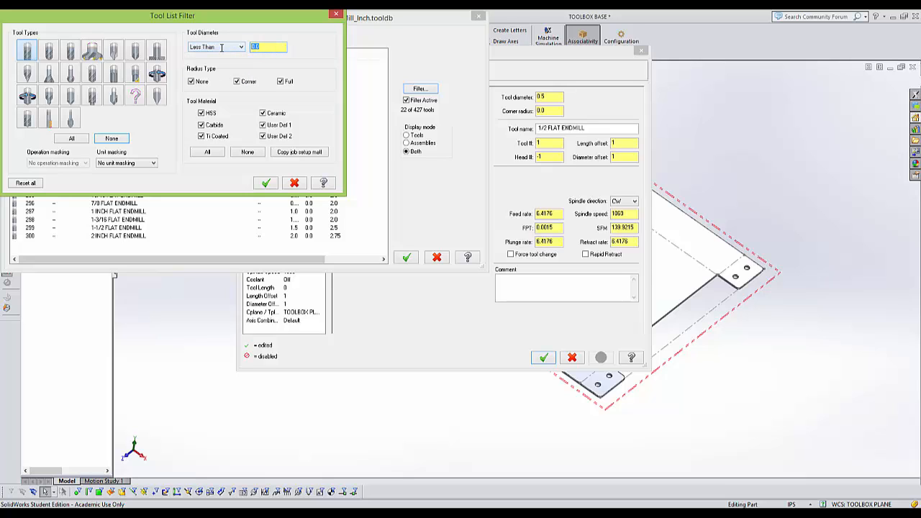
{"action": "type", "text": "25"}
{"action": "key", "text": "Tab"}
{"action": "left_click", "coordinate": [265, 183]}
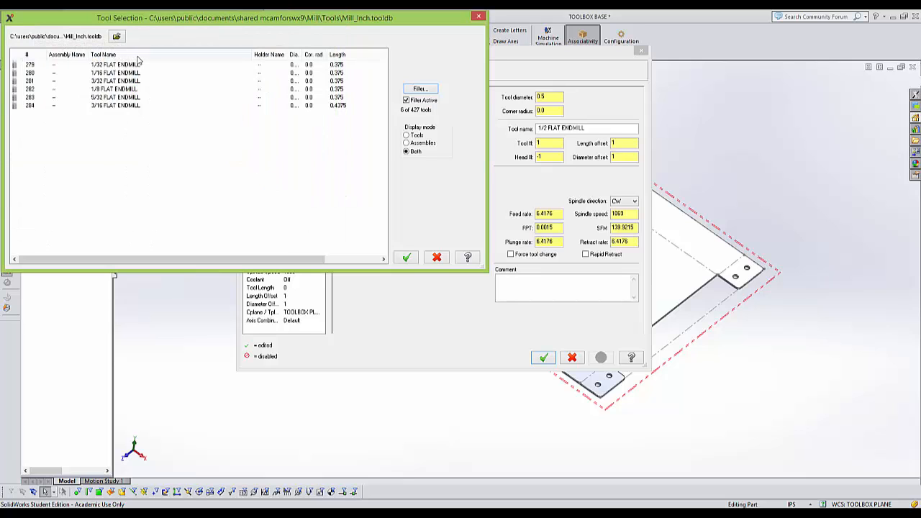
{"action": "left_click", "coordinate": [115, 97]}
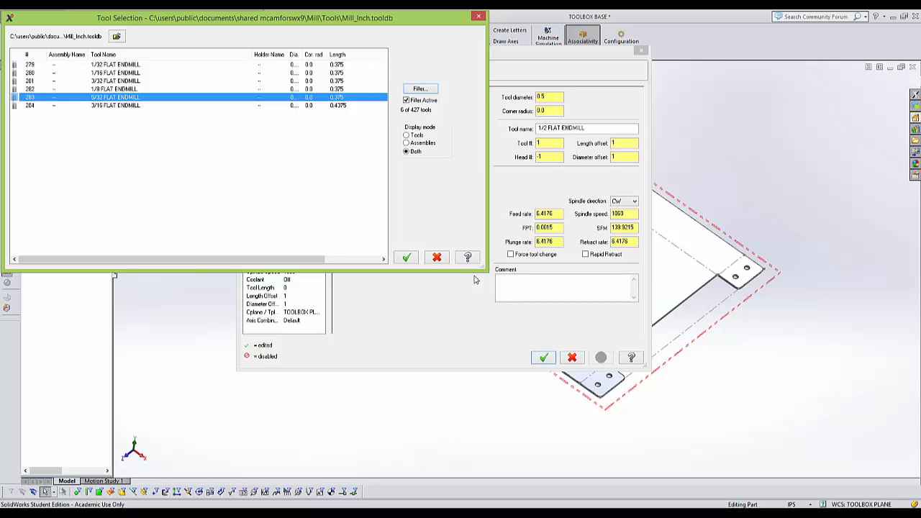
{"action": "left_click", "coordinate": [407, 259]}
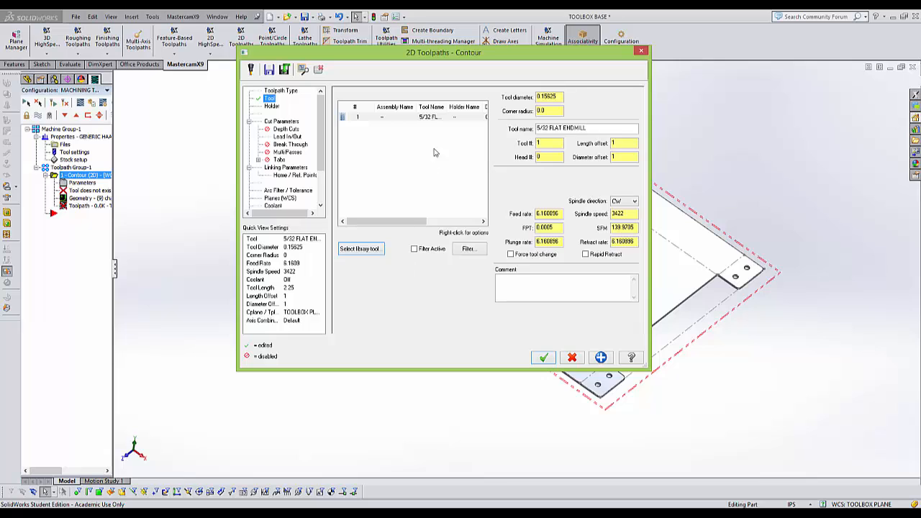
Edit the 5/32 endmill's properties, setting its number of flutes to 1 and recalculating the feeds and speeds
{"action": "left_click", "coordinate": [390, 123]}
{"action": "right_click", "coordinate": [389, 122]}
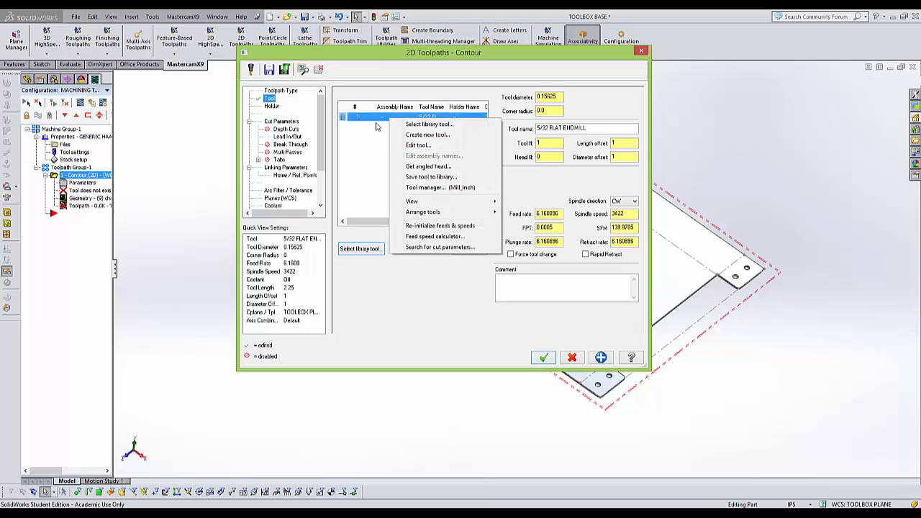
{"action": "left_click", "coordinate": [378, 135]}
{"action": "key", "text": "ctrl"}
{"action": "right_click", "coordinate": [386, 120]}
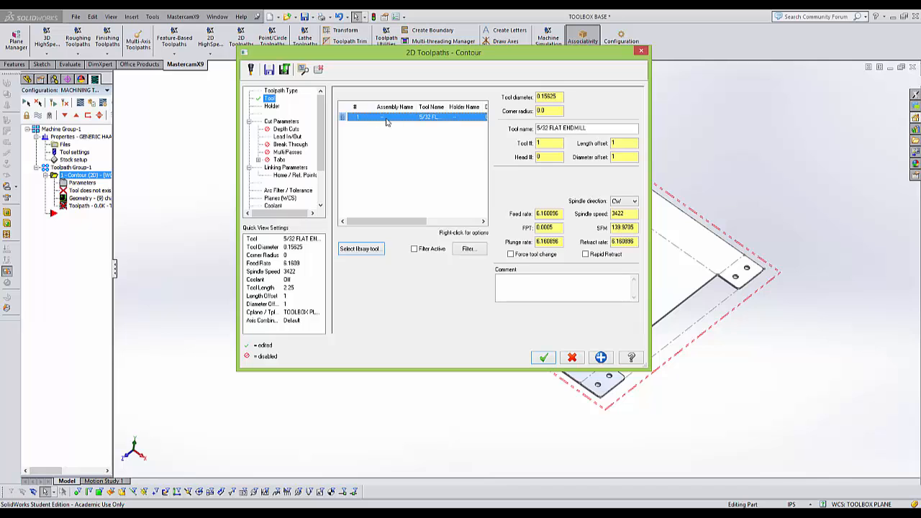
{"action": "key", "text": "ctrl"}
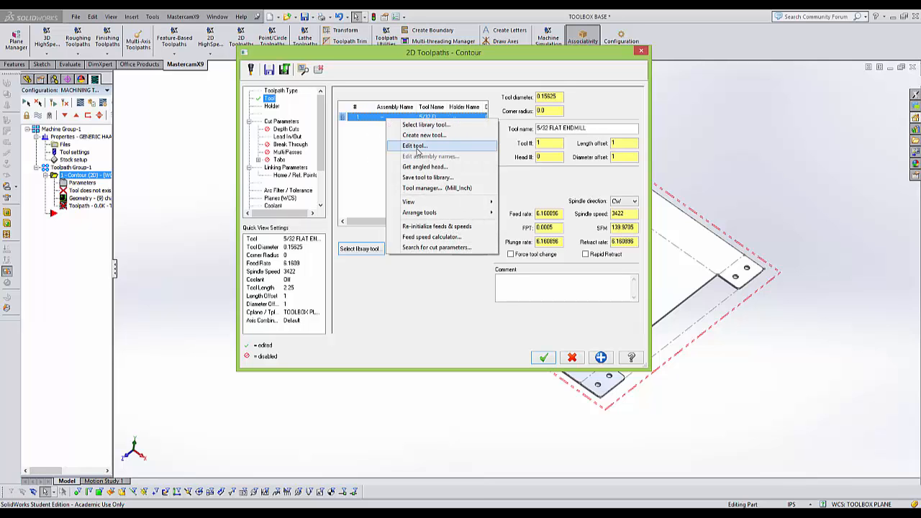
{"action": "left_click", "coordinate": [417, 148]}
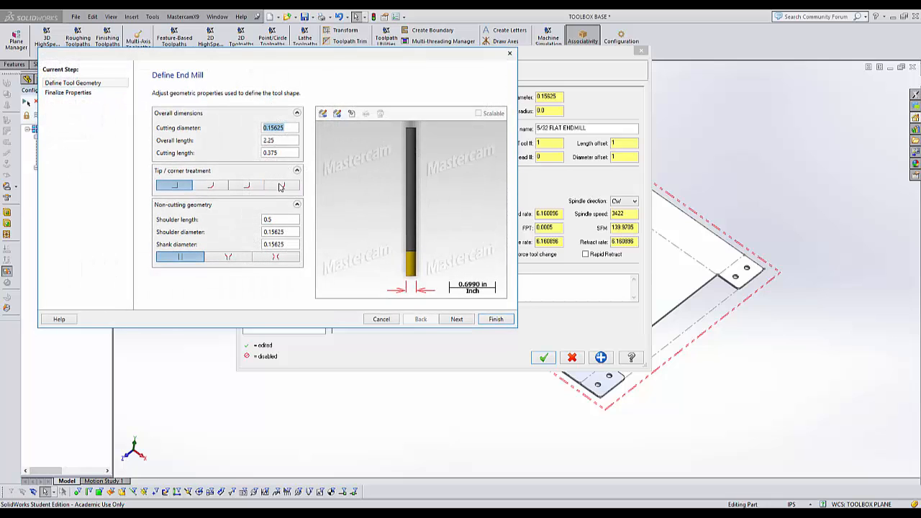
{"action": "left_click", "coordinate": [76, 95]}
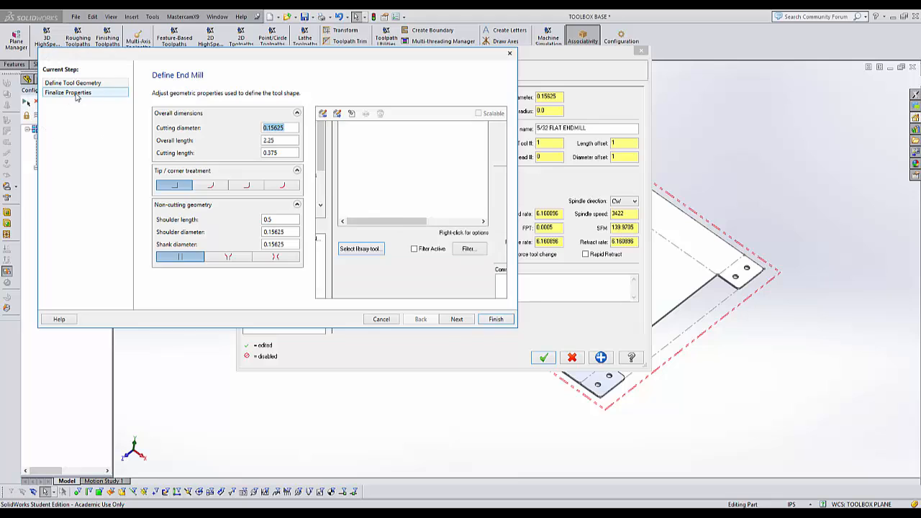
{"action": "double_click", "coordinate": [289, 204]}
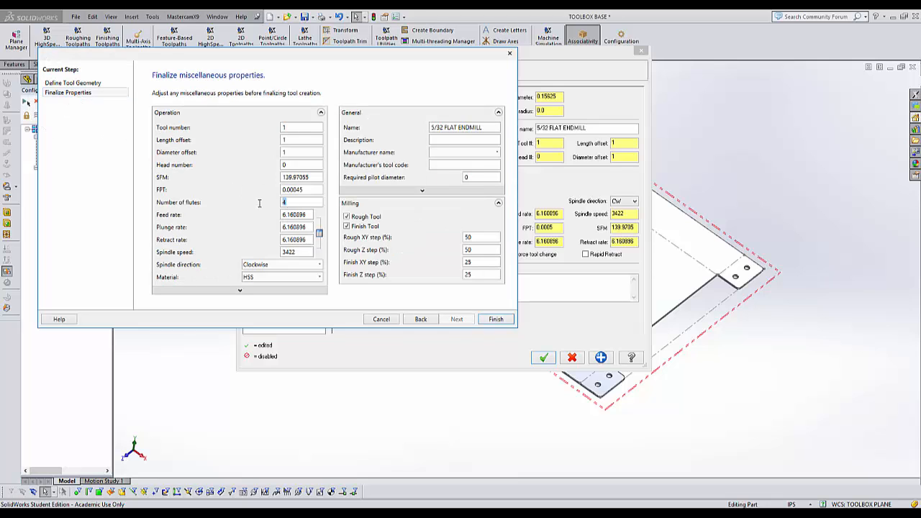
{"action": "type", "text": "1"}
{"action": "left_click", "coordinate": [318, 236]}
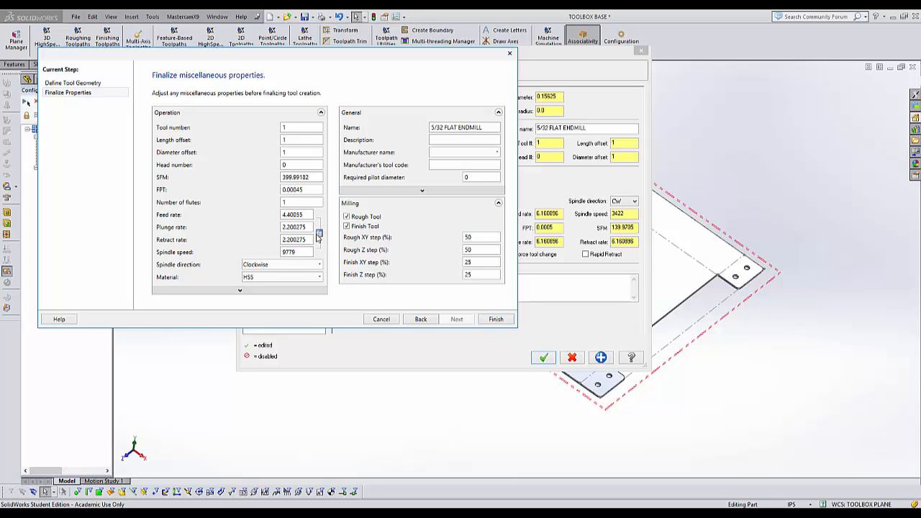
Set the endmill's spindle speed to 6000 and its feed per tooth to 0.003
{"action": "double_click", "coordinate": [294, 251]}
{"action": "type", "text": "6000"}
{"action": "key", "text": "Tab"}
{"action": "left_click_drag", "start_coordinate": [312, 191], "coordinate": [293, 191]}
{"action": "type", "text": "03"}
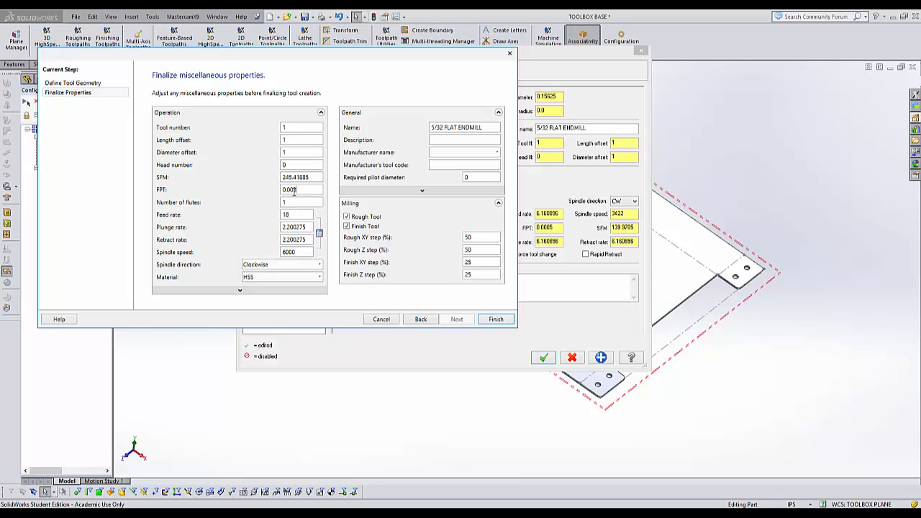
{"action": "double_click", "coordinate": [299, 215]}
Set the tool material to Carbide, append O FLUTE to the tool name, and finish editing the tool
{"action": "left_click", "coordinate": [319, 278]}
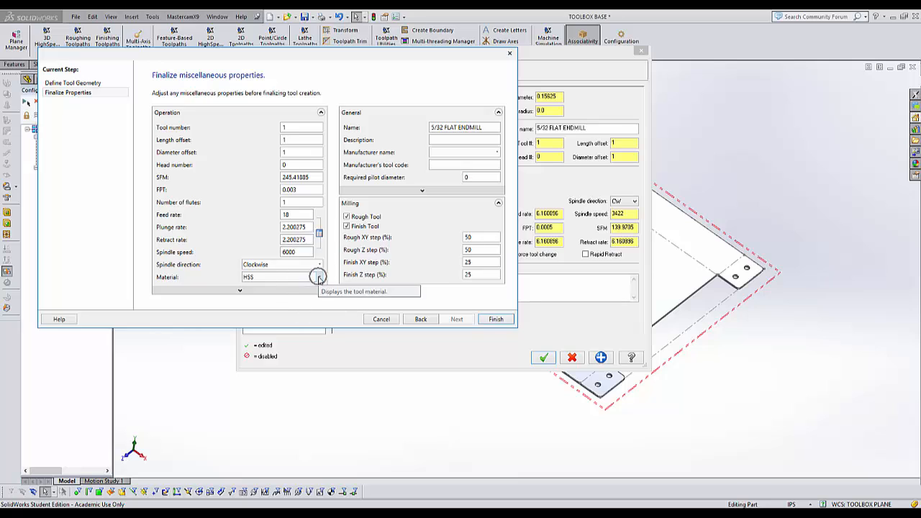
{"action": "left_click", "coordinate": [299, 290]}
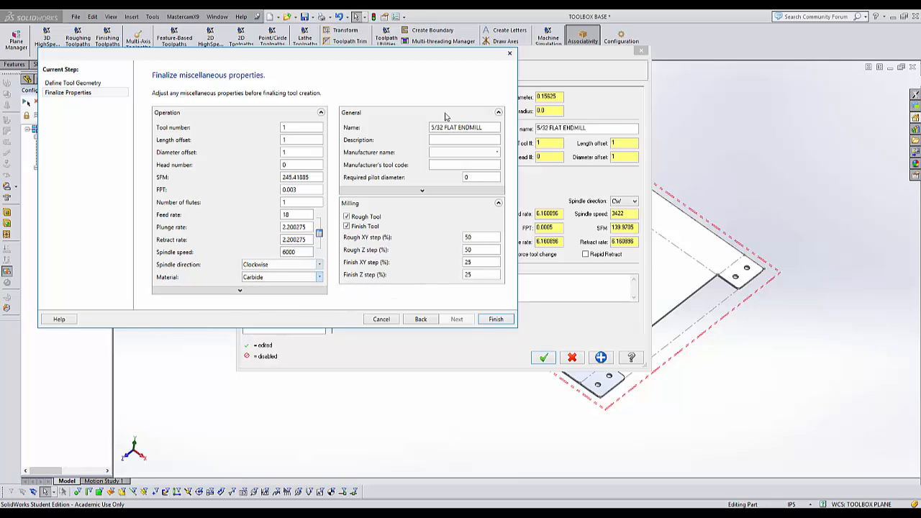
{"action": "left_click", "coordinate": [489, 130]}
{"action": "type", "text": "O FLUTE"}
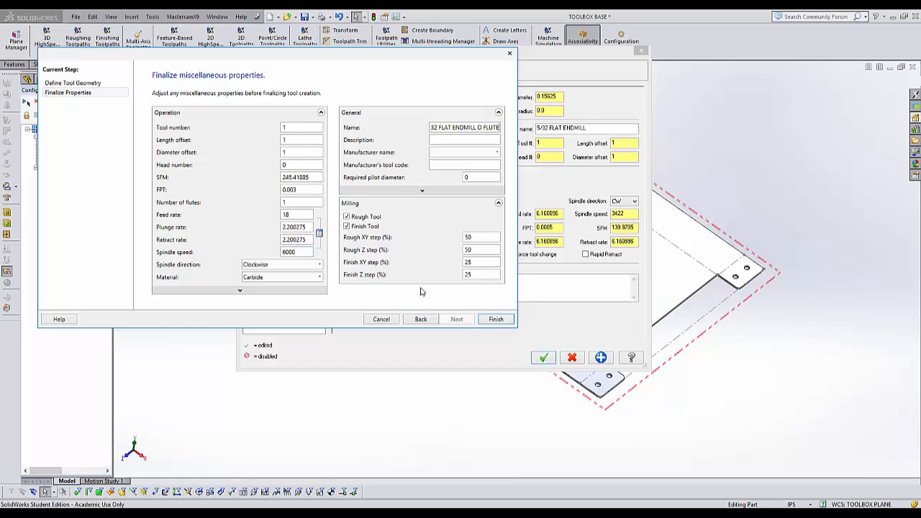
{"action": "left_click", "coordinate": [497, 320]}
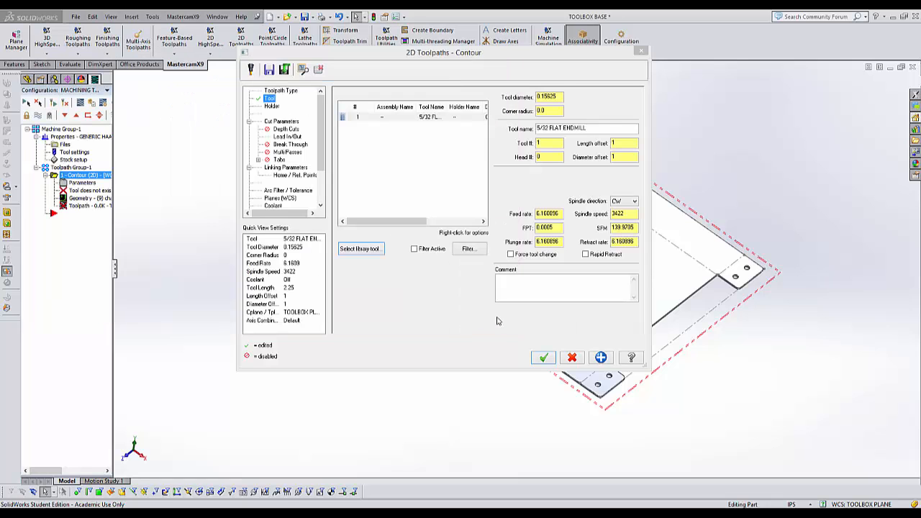
Enable rapid retract in the contour toolpath's tool settings
{"action": "left_click", "coordinate": [609, 128]}
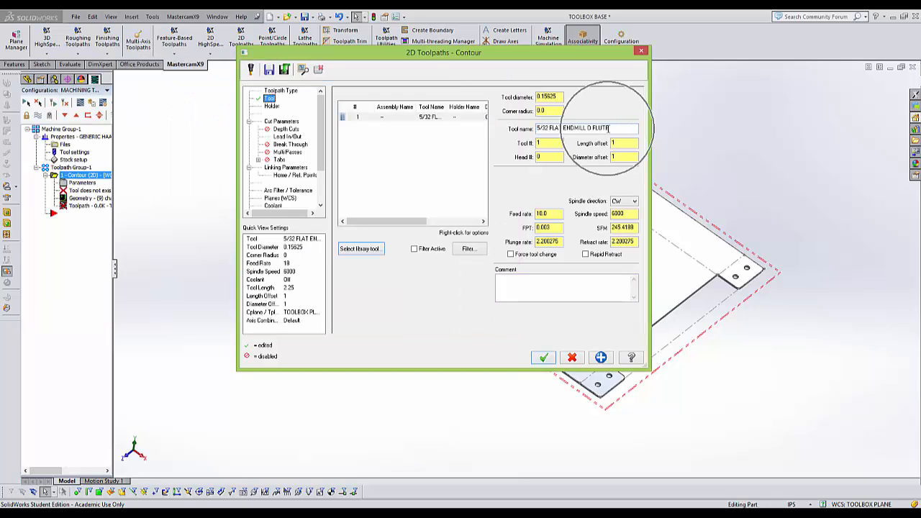
{"action": "left_click", "coordinate": [624, 214]}
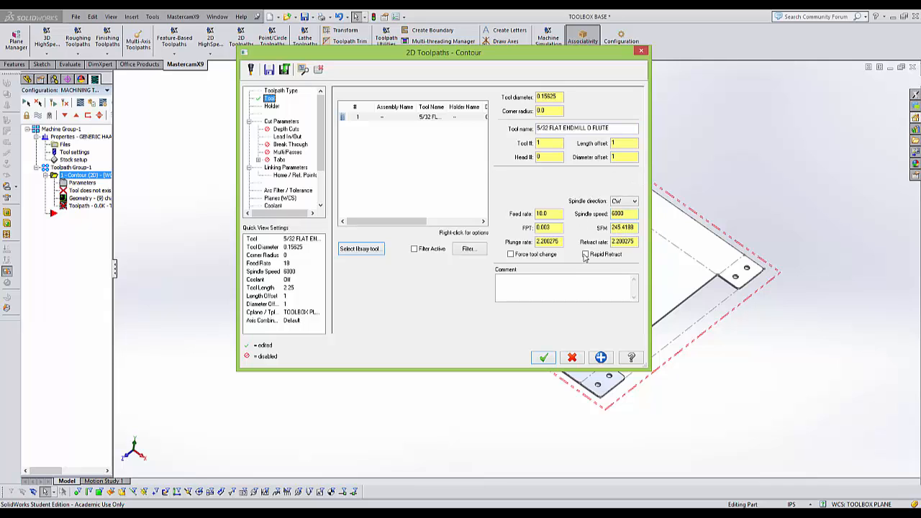
{"action": "left_click", "coordinate": [586, 256]}
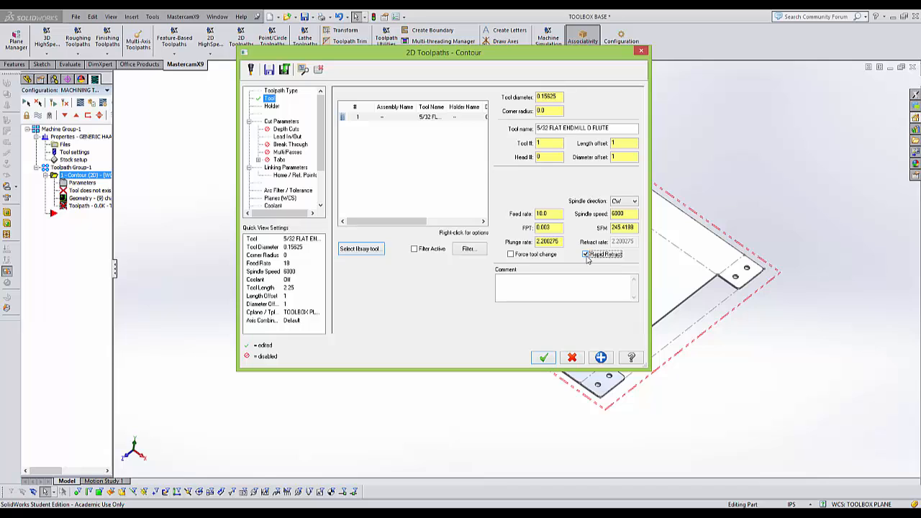
Turn off midpoint entry/exit for closed contours and set the lead-in line to 50% length with a 0.05 ramp height
{"action": "left_click", "coordinate": [287, 122]}
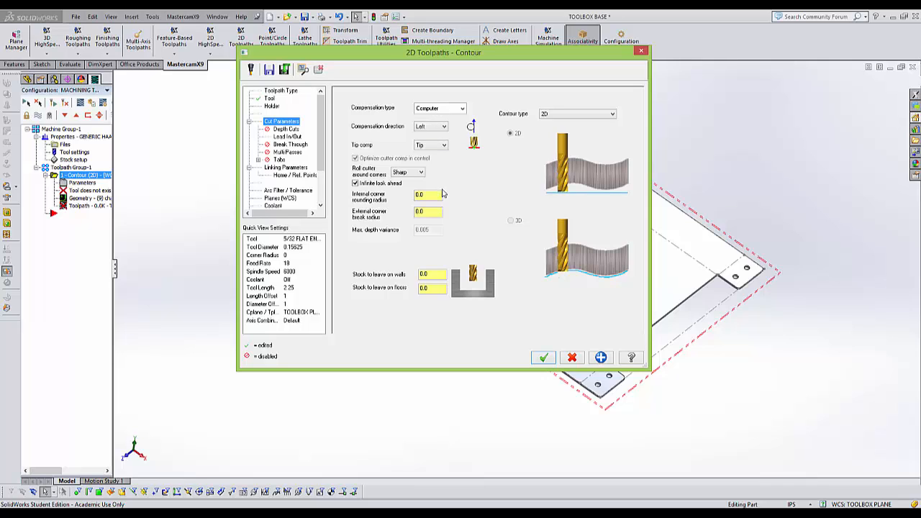
{"action": "left_click", "coordinate": [286, 129]}
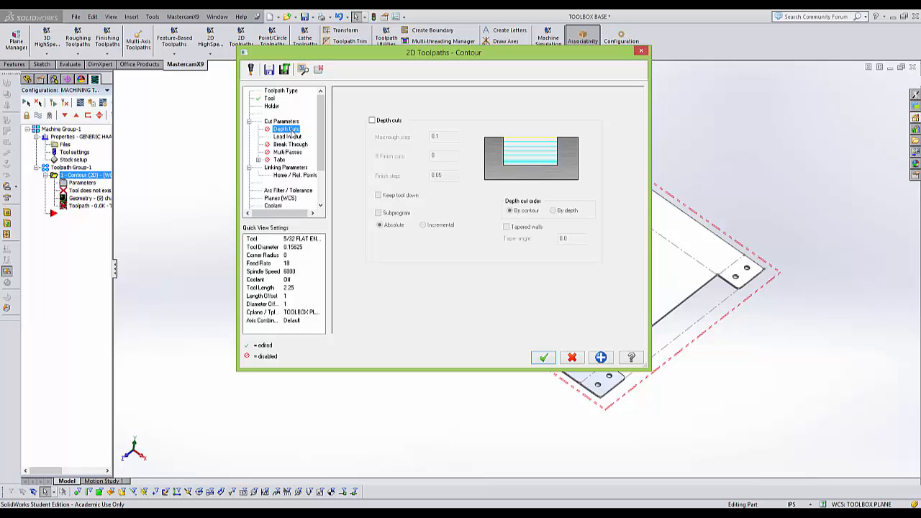
{"action": "left_click", "coordinate": [293, 136]}
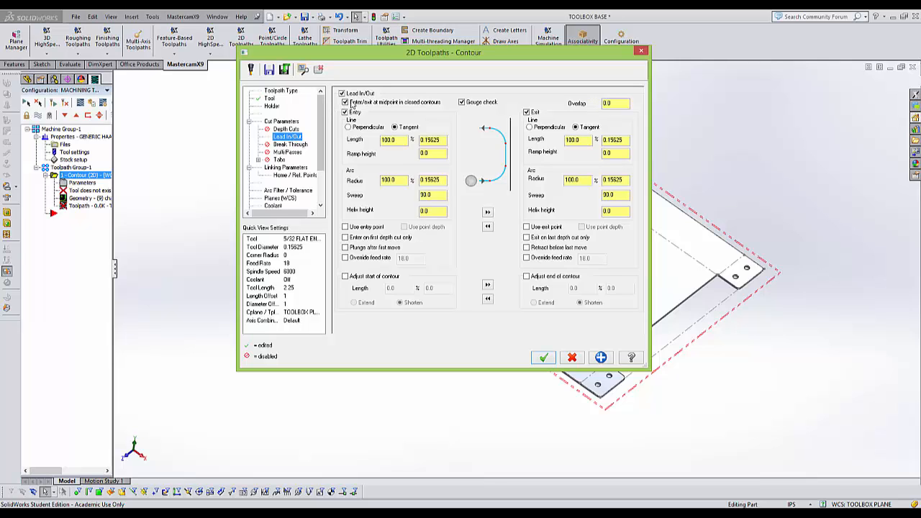
{"action": "left_click", "coordinate": [345, 102]}
{"action": "double_click", "coordinate": [400, 140]}
{"action": "type", "text": "50"}
{"action": "key", "text": "Return"}
{"action": "left_click", "coordinate": [438, 153]}
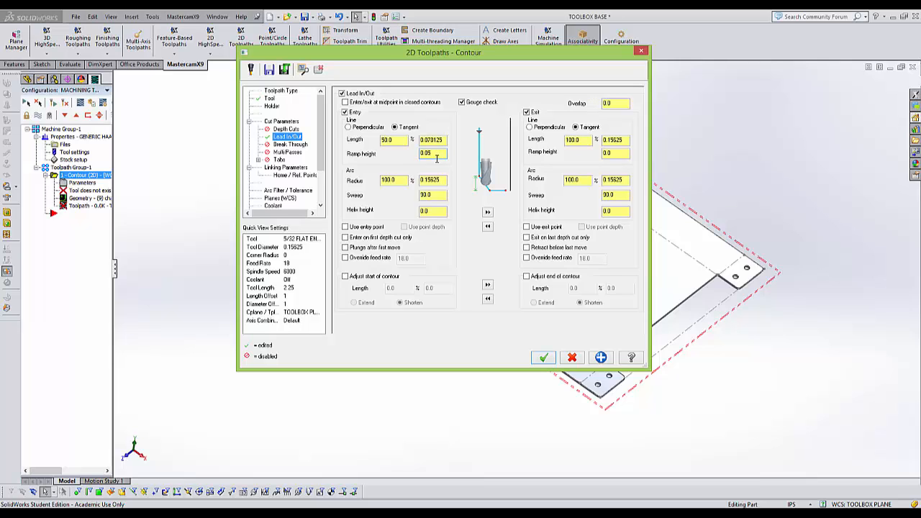
Set the entry arc radius to 25% and copy the entry settings to the exit
{"action": "left_click", "coordinate": [407, 180]}
{"action": "left_click_drag", "start_coordinate": [407, 181], "coordinate": [363, 181]}
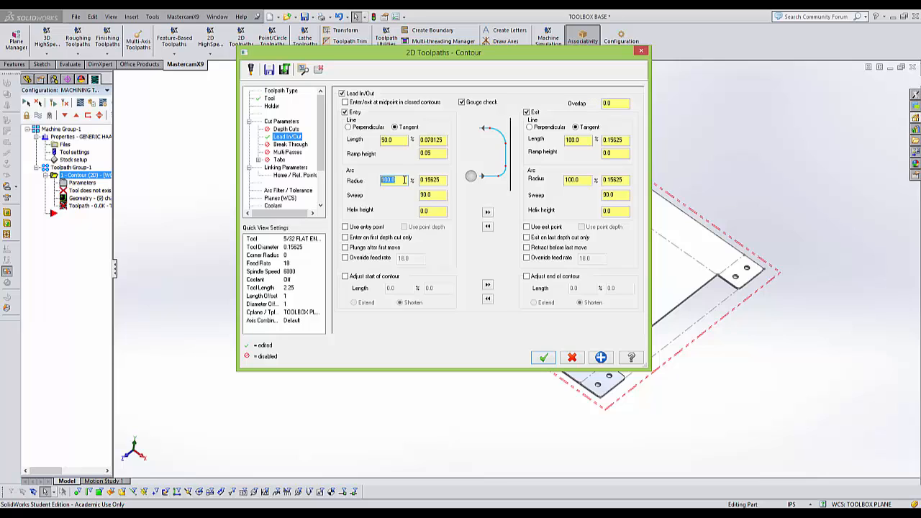
{"action": "type", "text": "25"}
{"action": "left_click", "coordinate": [488, 213]}
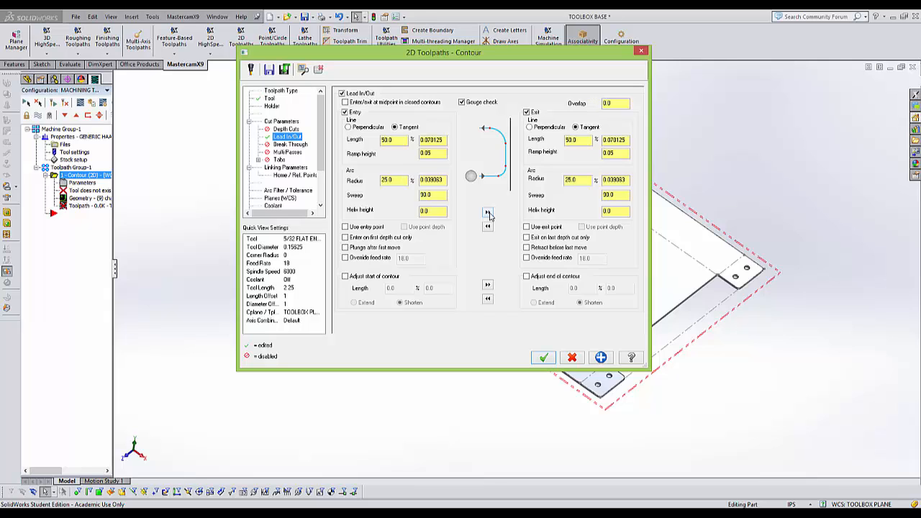
Enable Break Through for the contour toolpath and enter its break through amount
{"action": "left_click", "coordinate": [289, 144]}
{"action": "left_click", "coordinate": [386, 120]}
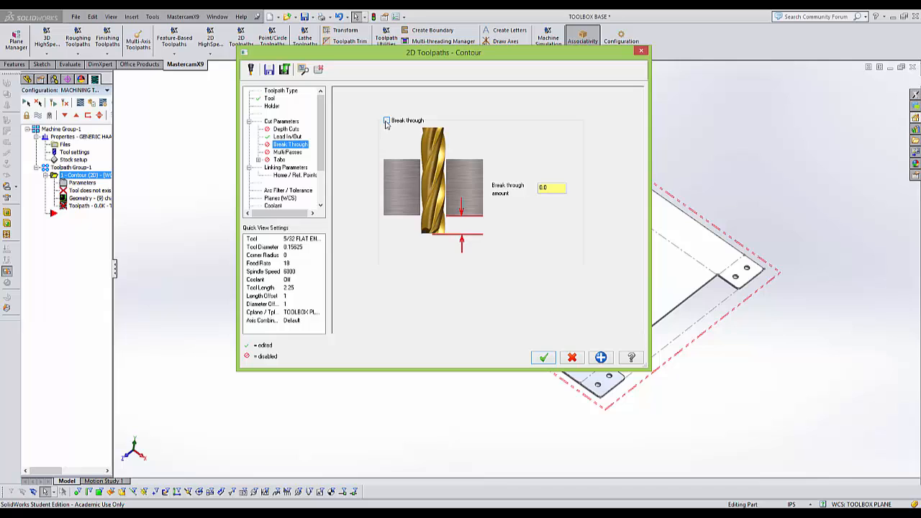
{"action": "left_click", "coordinate": [556, 187]}
Make the cut depth absolute in the linking parameters and enter the depth value
{"action": "left_click", "coordinate": [288, 167]}
{"action": "left_click", "coordinate": [447, 293]}
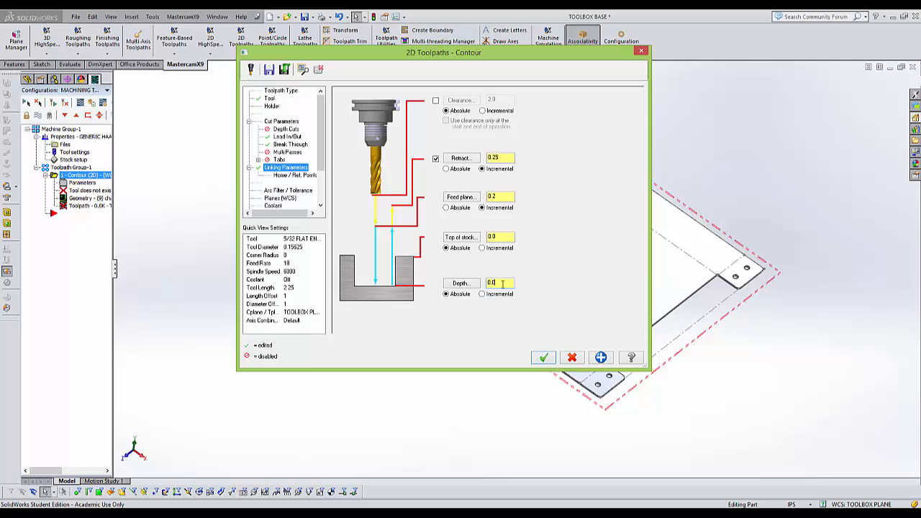
{"action": "left_click_drag", "start_coordinate": [502, 283], "coordinate": [459, 284]}
{"action": "type", "text": "1"}
Change the feed plane height, switch the retract height to absolute, and accept the contour toolpath parameters
{"action": "left_click", "coordinate": [499, 196]}
{"action": "left_click_drag", "start_coordinate": [500, 196], "coordinate": [480, 198]}
{"action": "key", "text": "BackSpace"}
{"action": "left_click", "coordinate": [455, 173]}
{"action": "left_click", "coordinate": [544, 358]}
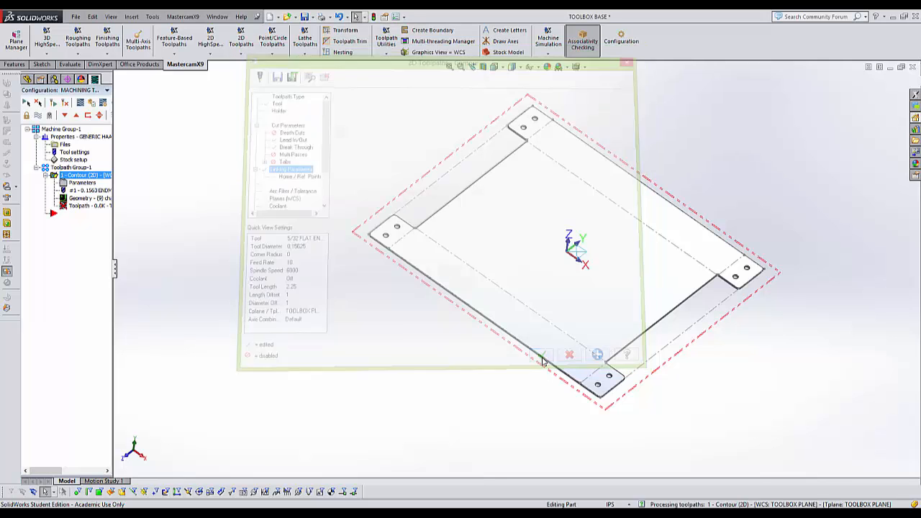
Examine the generated contour toolpath around the holes and outline of the toolbox base, finishing in isometric view
{"action": "middle_click_drag", "start_coordinate": [540, 352], "coordinate": [542, 344]}
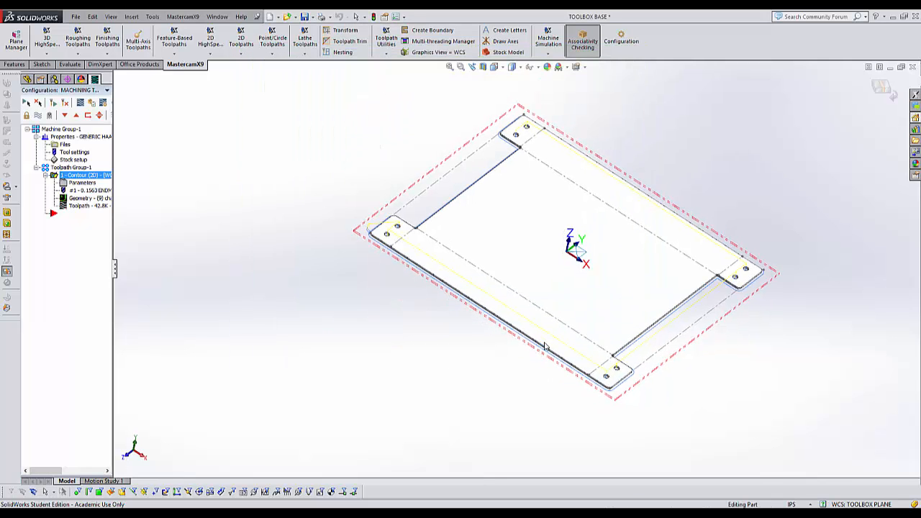
{"action": "scroll", "coordinate": [438, 274], "scroll_direction": "down", "scroll_amount": 10}
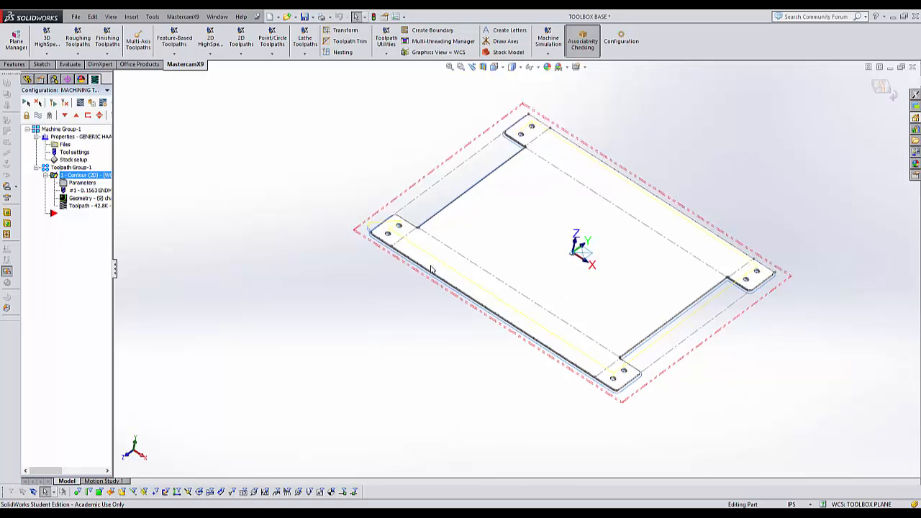
{"action": "middle_click_drag", "start_coordinate": [415, 271], "coordinate": [370, 267]}
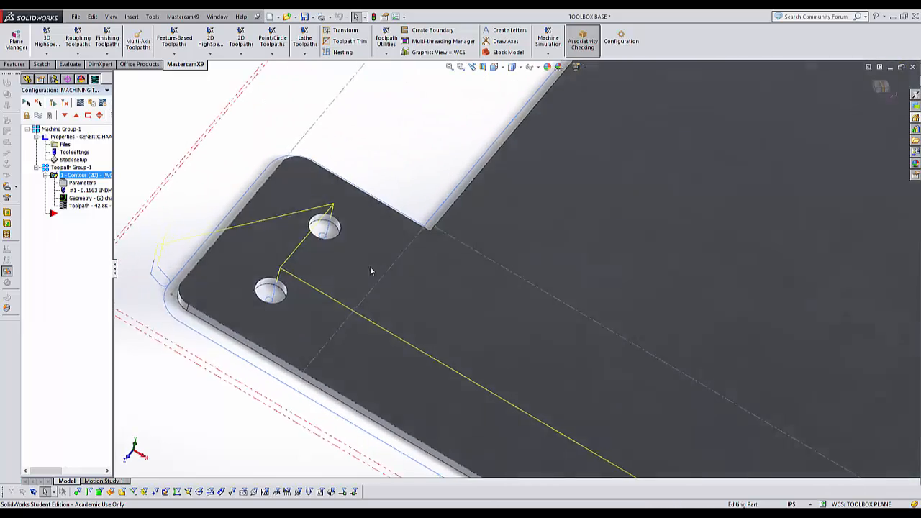
{"action": "middle_click_drag", "start_coordinate": [167, 301], "coordinate": [285, 285]}
{"action": "scroll", "coordinate": [284, 282], "scroll_direction": "up", "scroll_amount": 5}
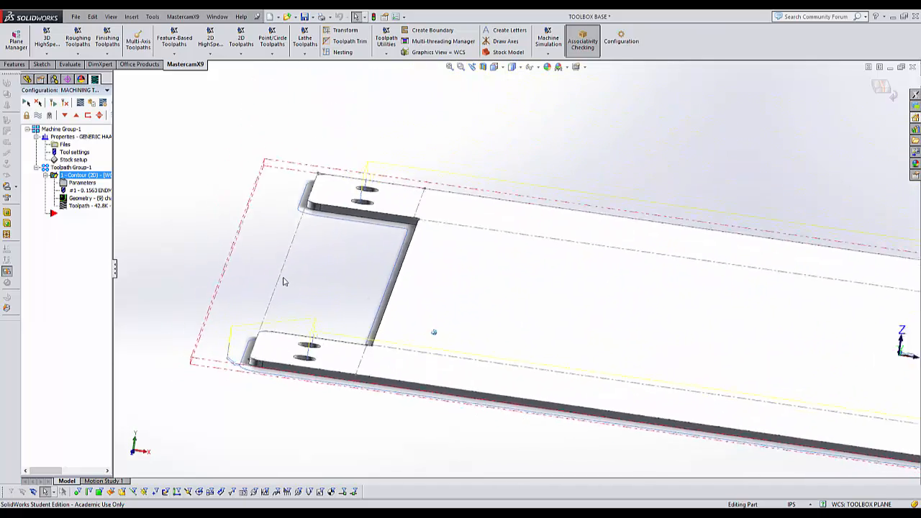
{"action": "scroll", "coordinate": [283, 281], "scroll_direction": "up", "scroll_amount": 2}
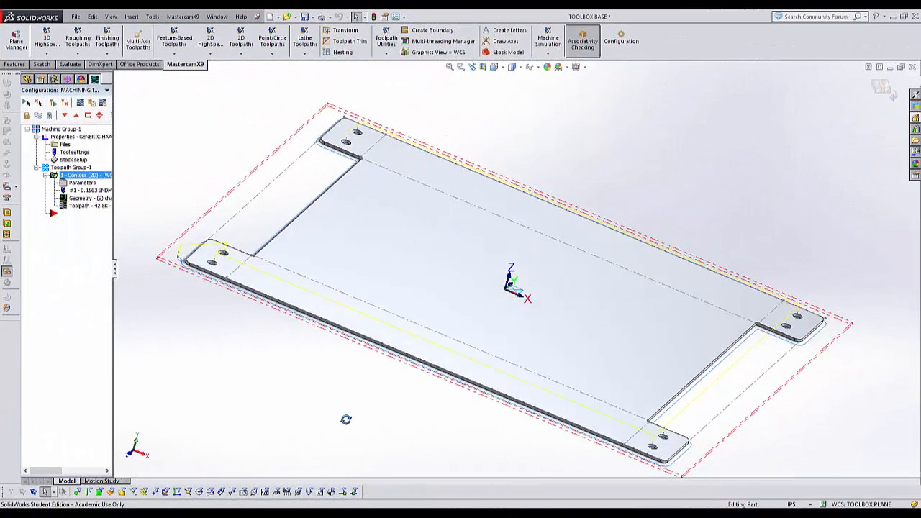
{"action": "key", "text": "space"}
{"action": "left_click", "coordinate": [520, 271]}
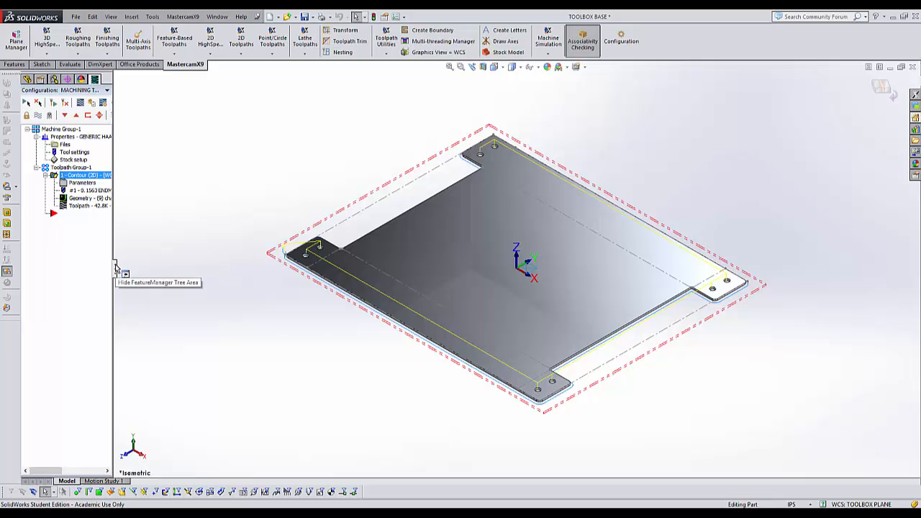
Verify the contour operation in Mastercam Simulator, playing the full cut at a reduced simulation speed
{"action": "left_click_drag", "start_coordinate": [114, 269], "coordinate": [198, 272]}
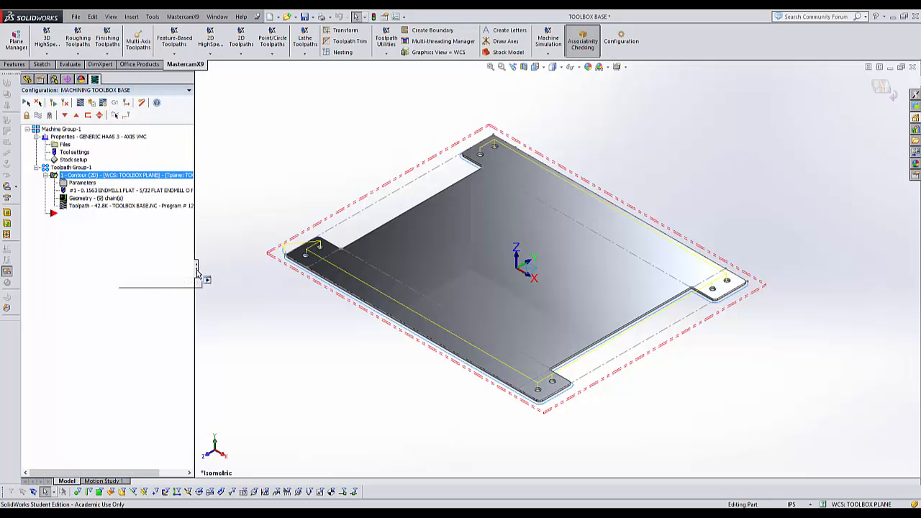
{"action": "left_click", "coordinate": [93, 105]}
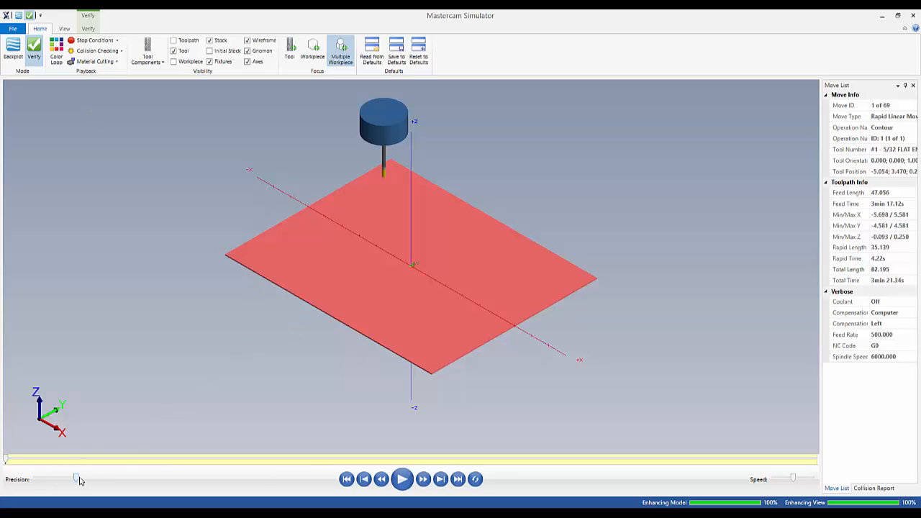
{"action": "left_click_drag", "start_coordinate": [795, 482], "coordinate": [785, 482]}
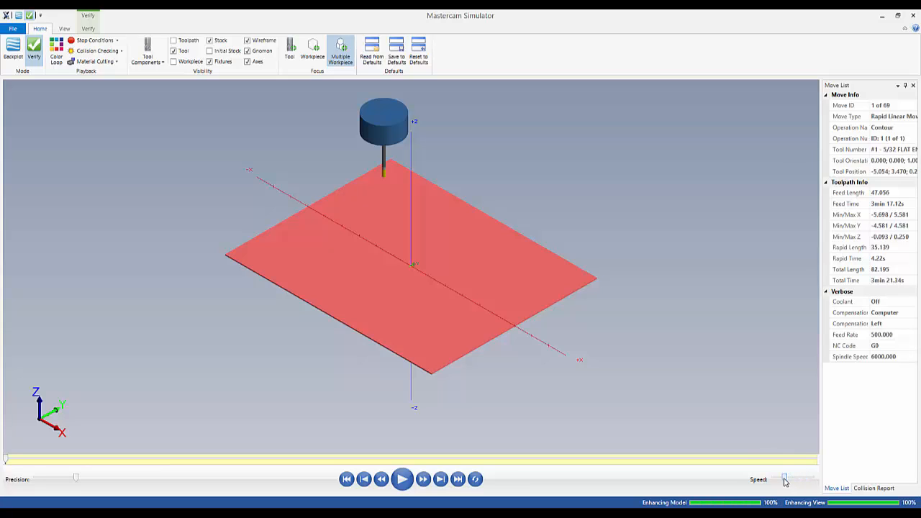
{"action": "left_click", "coordinate": [403, 479]}
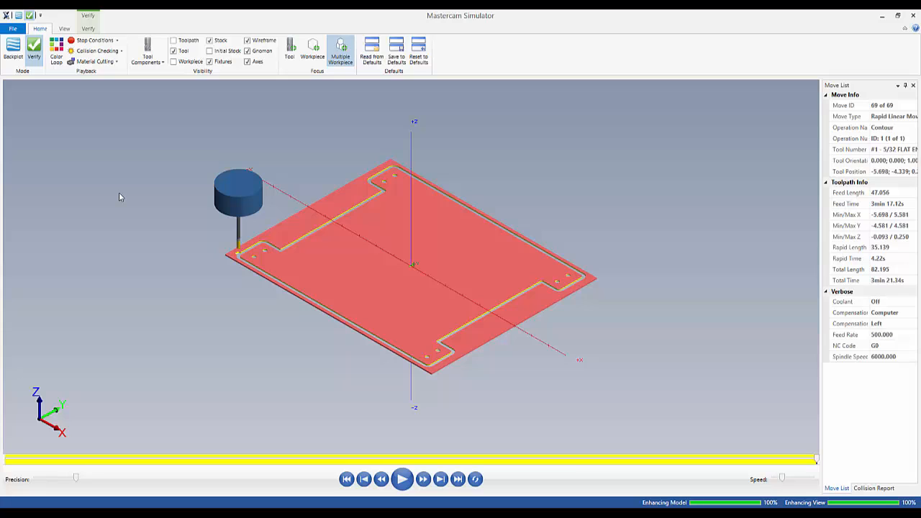
Try the two-column viewport layout, switch the simulator to four views, and select the isometric viewport
{"action": "left_click", "coordinate": [64, 30]}
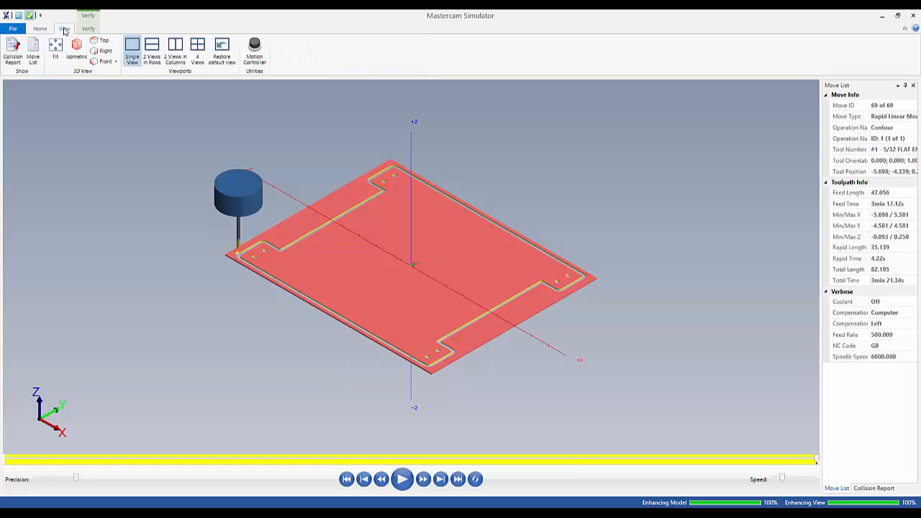
{"action": "left_click", "coordinate": [173, 45]}
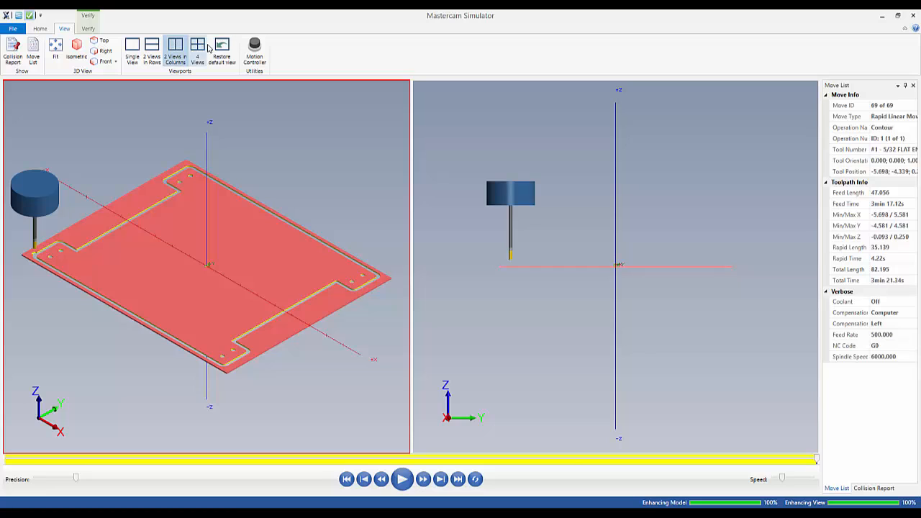
{"action": "left_click", "coordinate": [199, 46]}
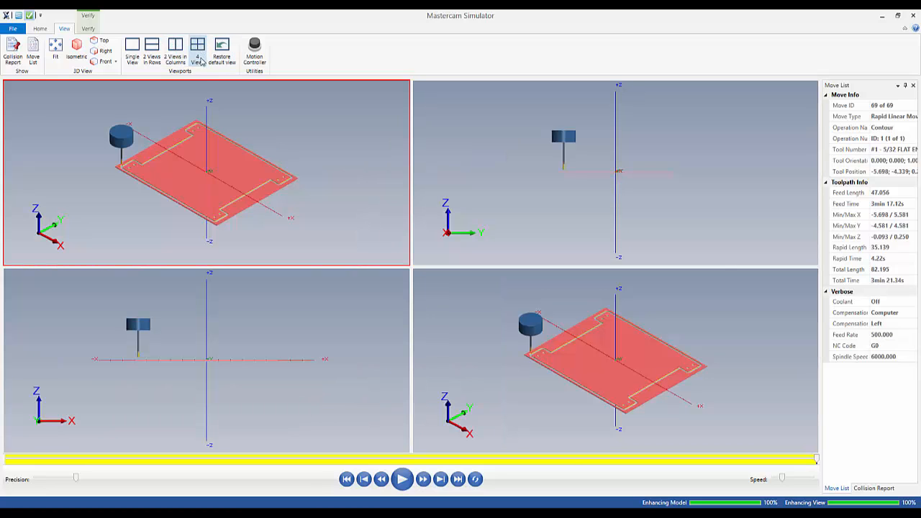
{"action": "left_click", "coordinate": [322, 389]}
{"action": "left_click", "coordinate": [262, 129]}
Make the stock translucent, rewind the simulation, and replay it while watching the tool depth close up in the front view
{"action": "left_click", "coordinate": [39, 29]}
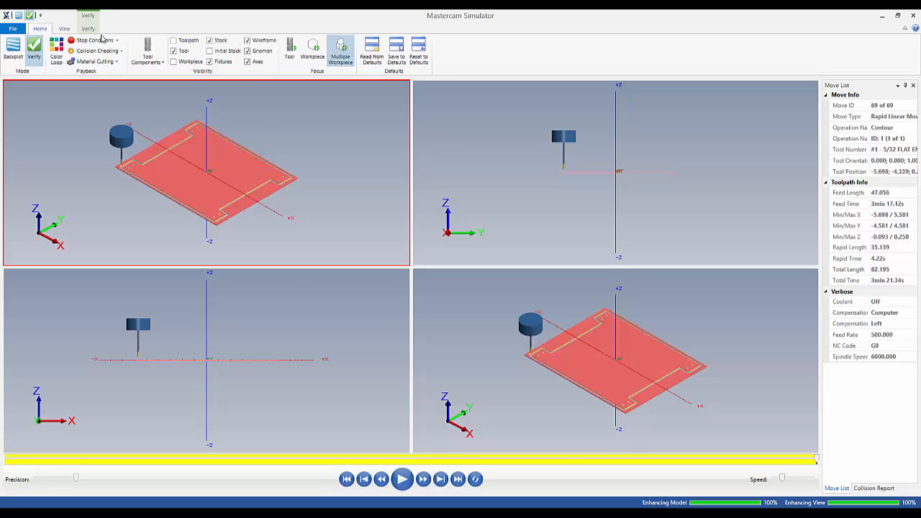
{"action": "left_click", "coordinate": [212, 41]}
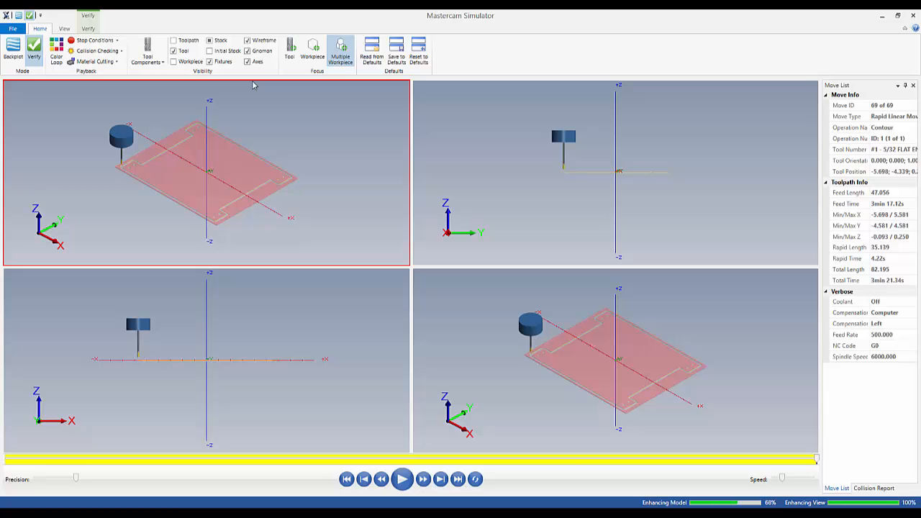
{"action": "left_click", "coordinate": [347, 481]}
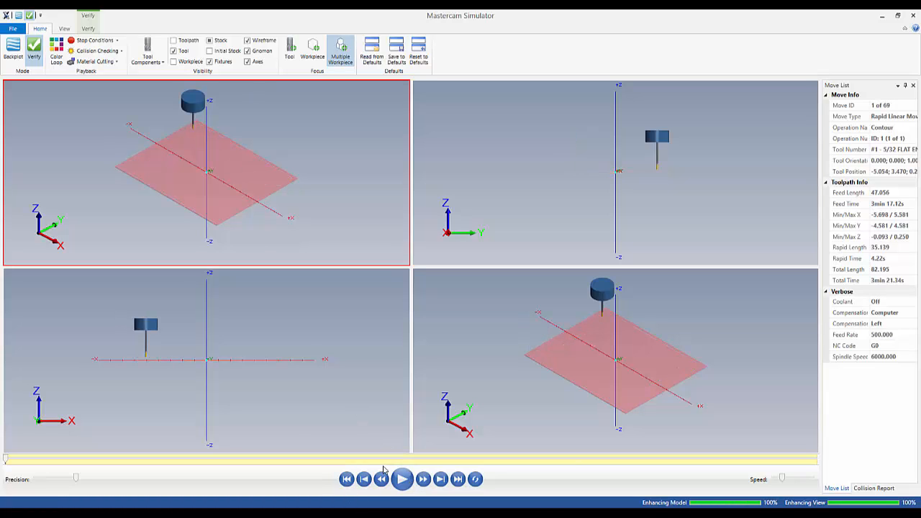
{"action": "scroll", "coordinate": [161, 369], "scroll_direction": "up", "scroll_amount": 5}
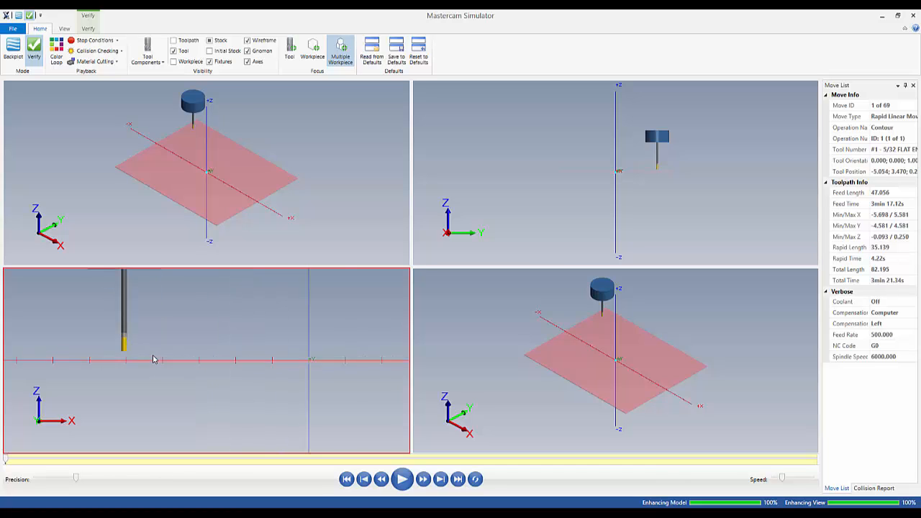
{"action": "left_click", "coordinate": [402, 479]}
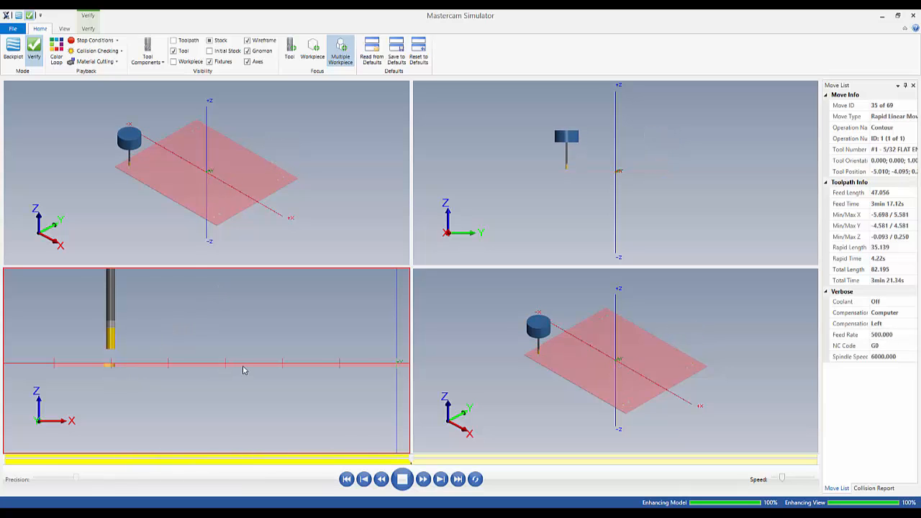
{"action": "scroll", "coordinate": [243, 369], "scroll_direction": "down", "scroll_amount": 1}
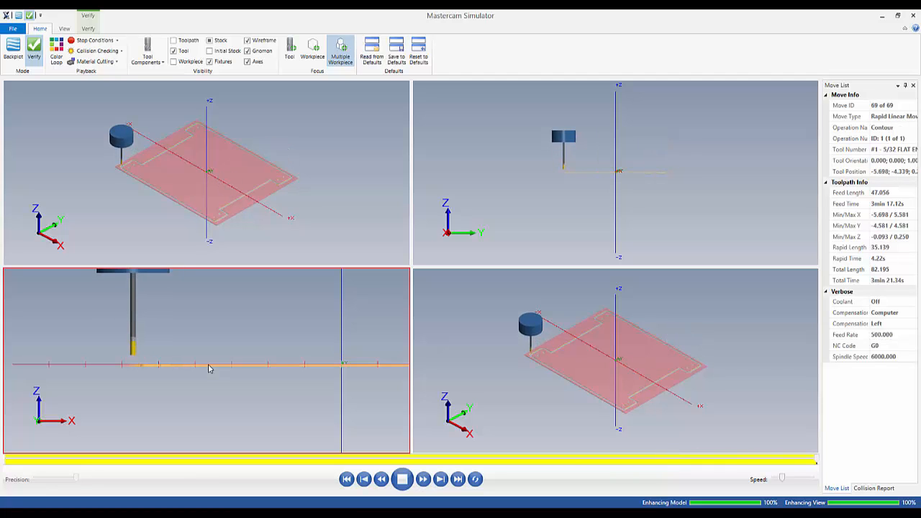
Return the simulator to a single isometric viewport
{"action": "left_click", "coordinate": [295, 219]}
{"action": "left_click", "coordinate": [65, 29]}
{"action": "left_click", "coordinate": [132, 50]}
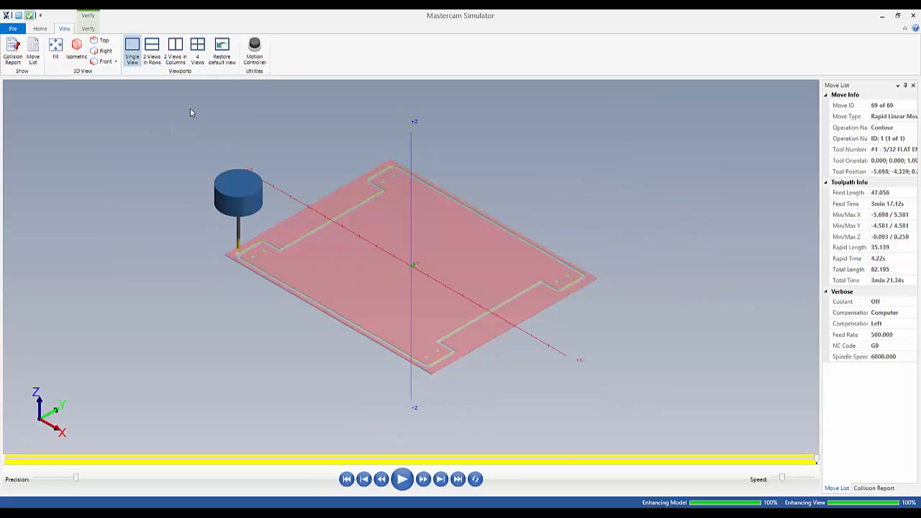
Hide the tool in the simulator and replay the contour cut on the translucent stock
{"action": "left_click", "coordinate": [40, 29]}
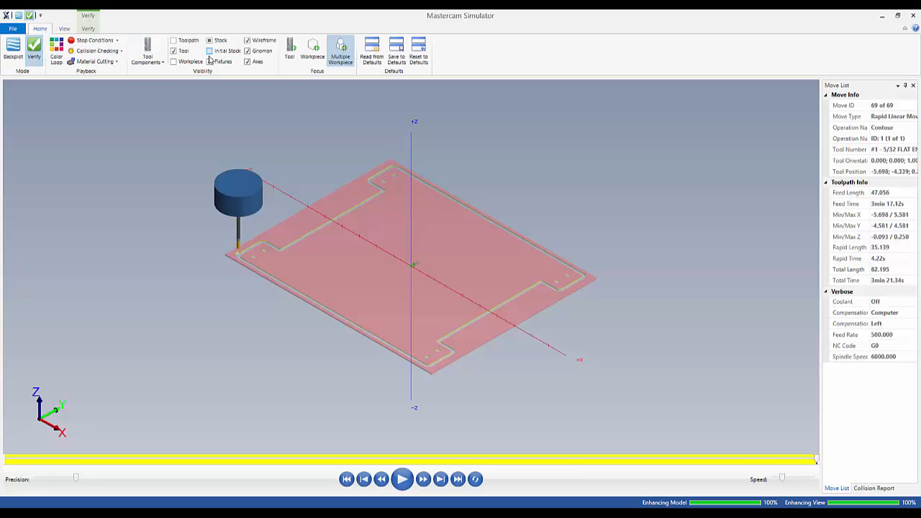
{"action": "left_click", "coordinate": [173, 52]}
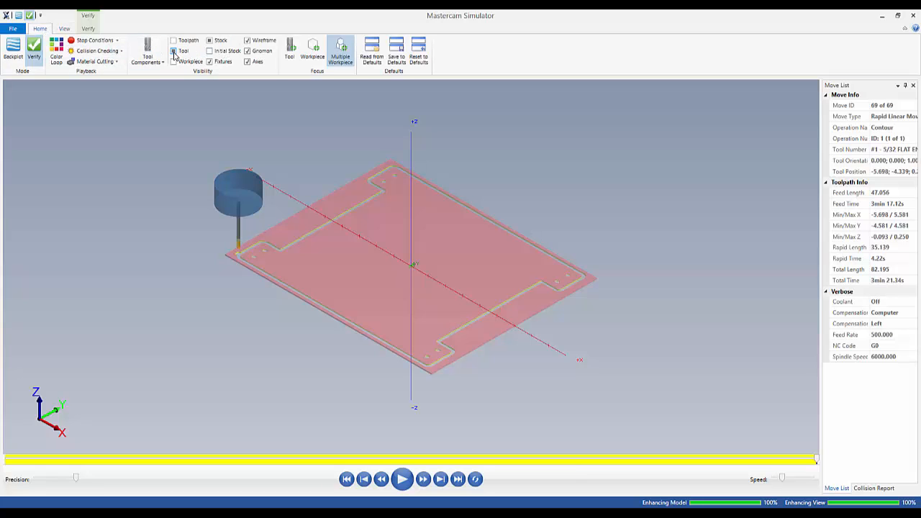
{"action": "left_click", "coordinate": [174, 52]}
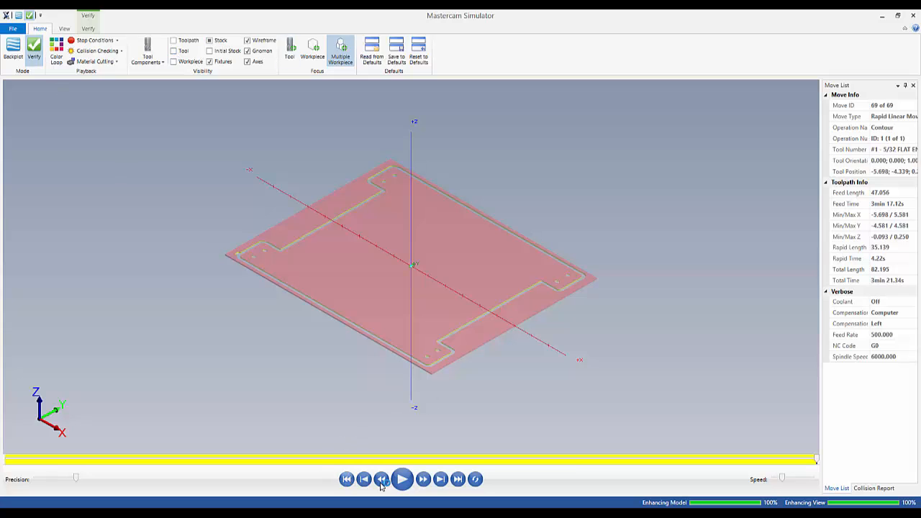
{"action": "left_click", "coordinate": [402, 479]}
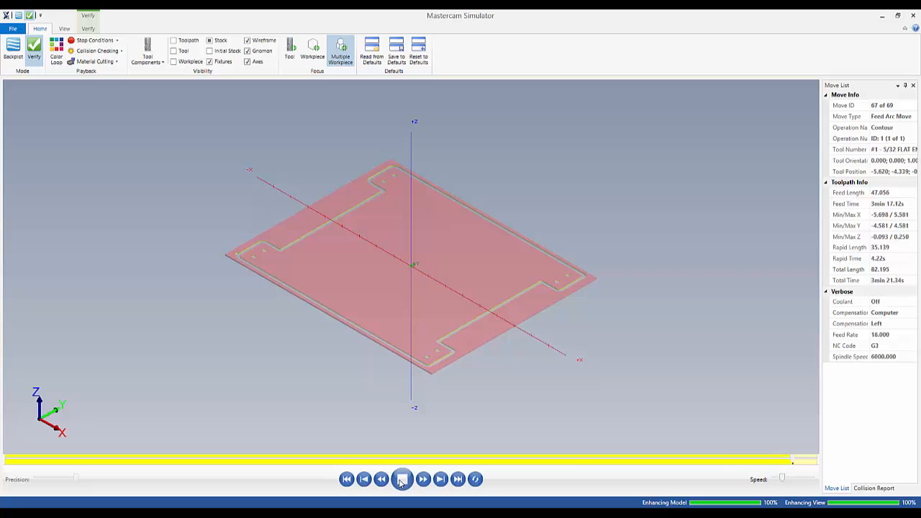
Show the tool again without its milling holder, replay the cut, and close the simulator
{"action": "left_click", "coordinate": [174, 51]}
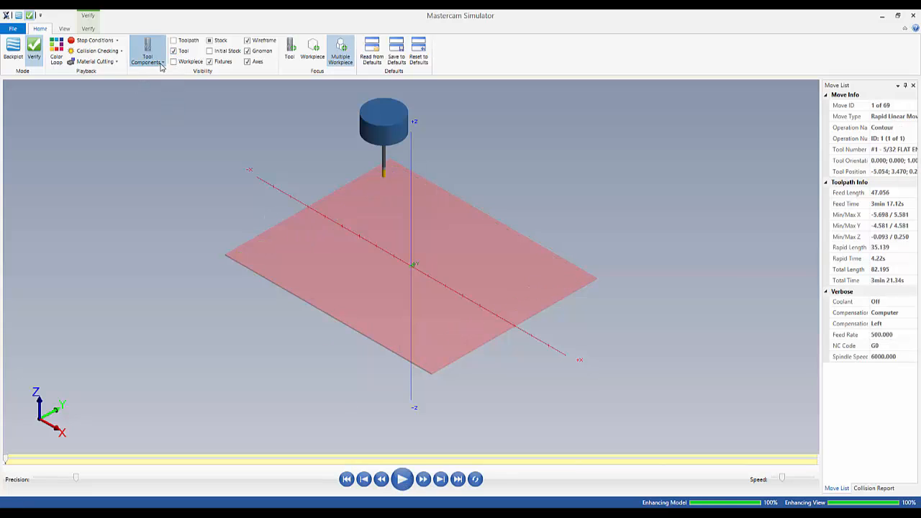
{"action": "left_click", "coordinate": [161, 64]}
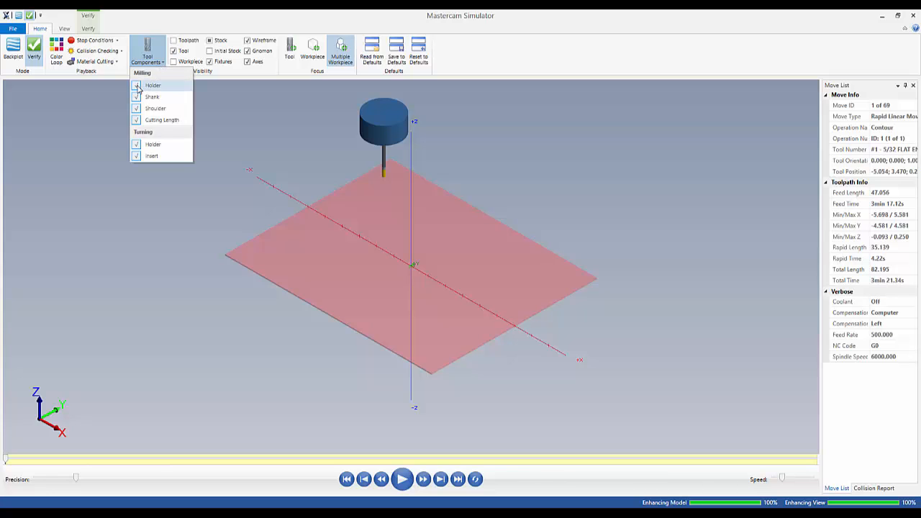
{"action": "left_click", "coordinate": [137, 86]}
{"action": "left_click", "coordinate": [402, 478]}
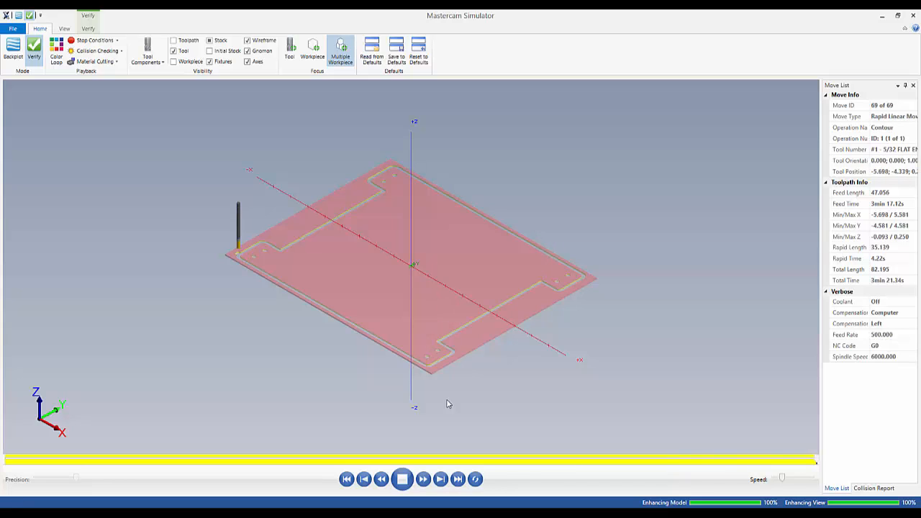
{"action": "left_click", "coordinate": [913, 16]}
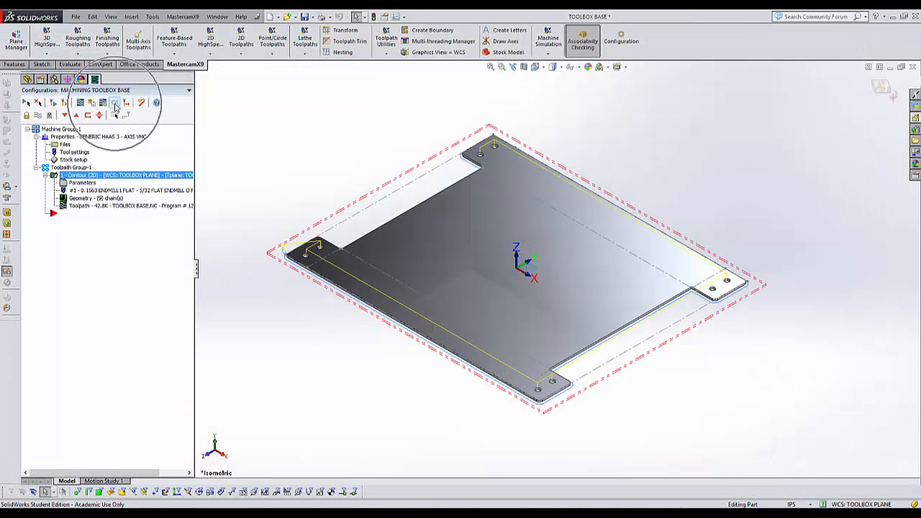
Post the toolpath as NC file TOOLBOX BASE in the desktop folder TOOLBOX 2015 and review the code in the maximized editor
{"action": "left_click", "coordinate": [115, 105]}
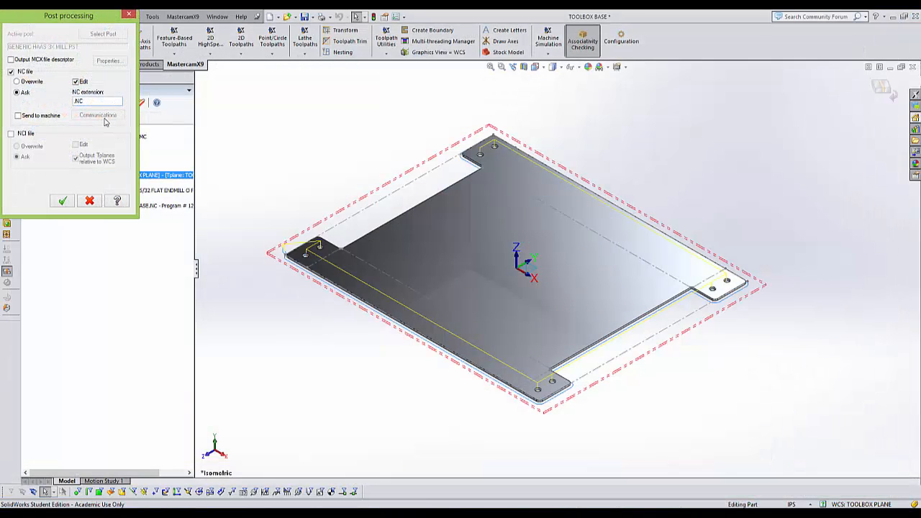
{"action": "left_click", "coordinate": [63, 202]}
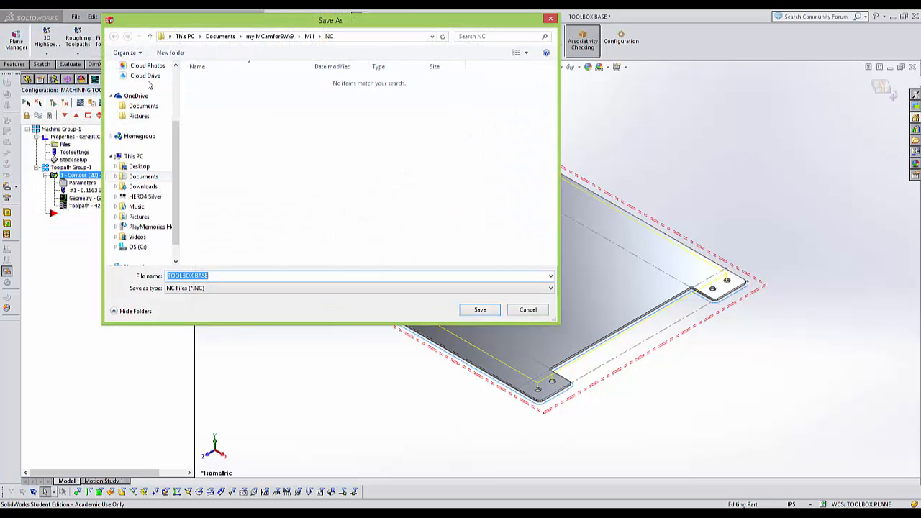
{"action": "scroll", "coordinate": [147, 115], "scroll_direction": "up", "scroll_amount": 3}
{"action": "left_click", "coordinate": [140, 100]}
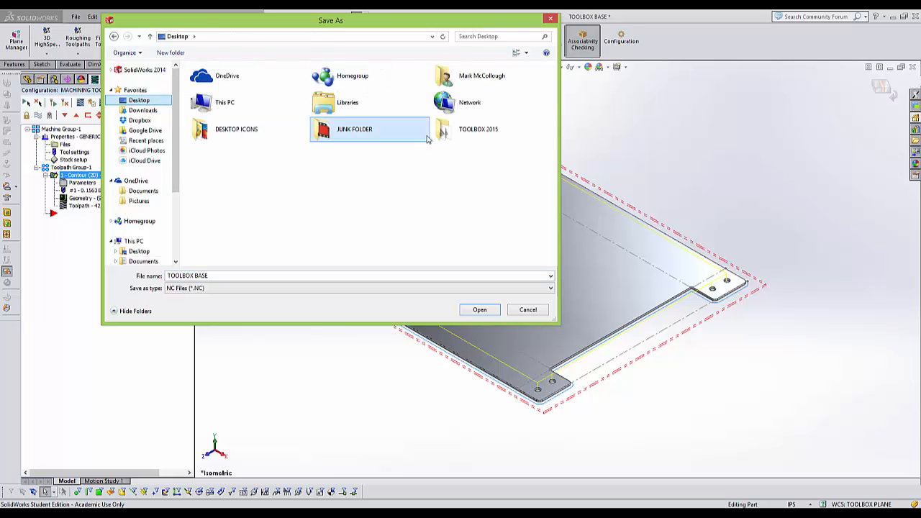
{"action": "double_click", "coordinate": [453, 137]}
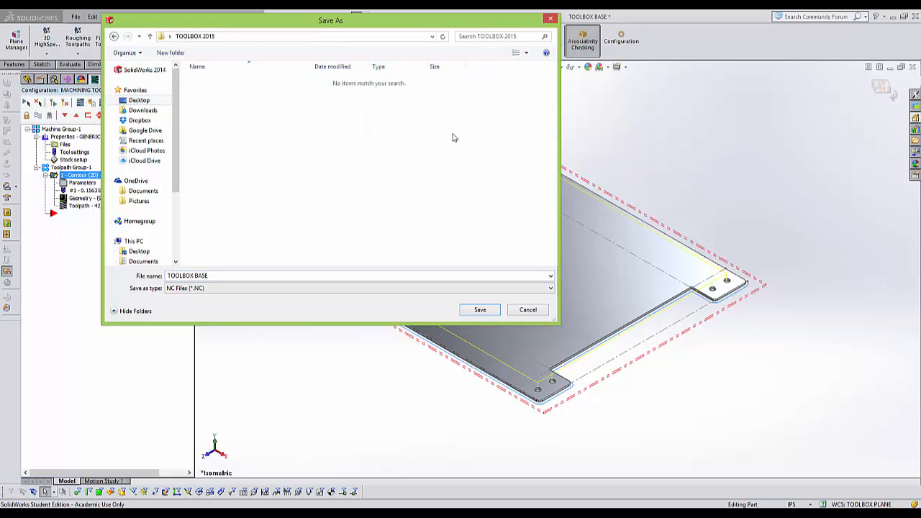
{"action": "left_click", "coordinate": [480, 309]}
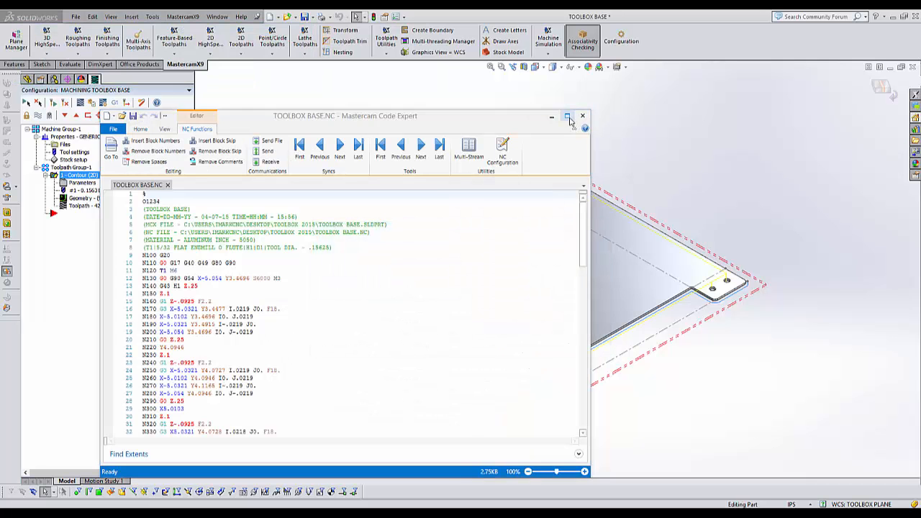
{"action": "left_click", "coordinate": [568, 117]}
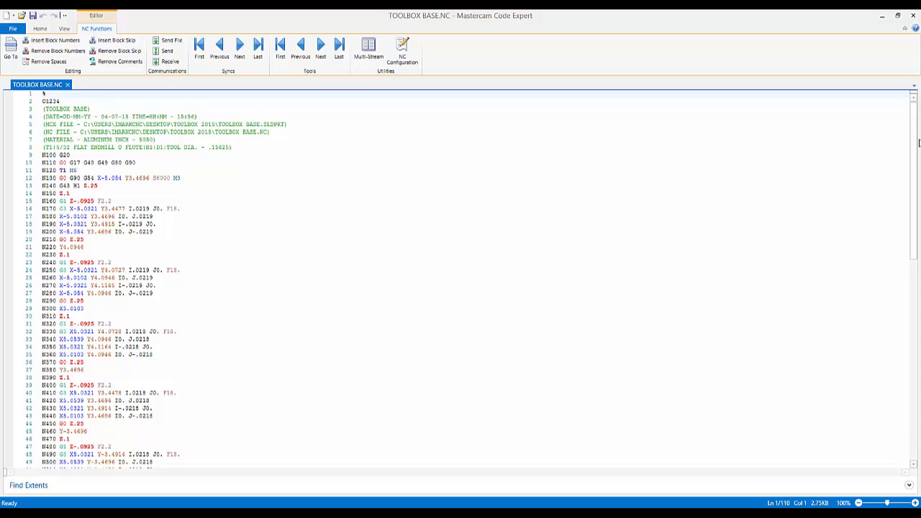
{"action": "mouse_move", "coordinate": [913, 143]}
{"action": "left_mouse_down"}
{"action": "mouse_move", "coordinate": [914, 405]}
{"action": "mouse_move", "coordinate": [901, 131]}
{"action": "left_mouse_up"}
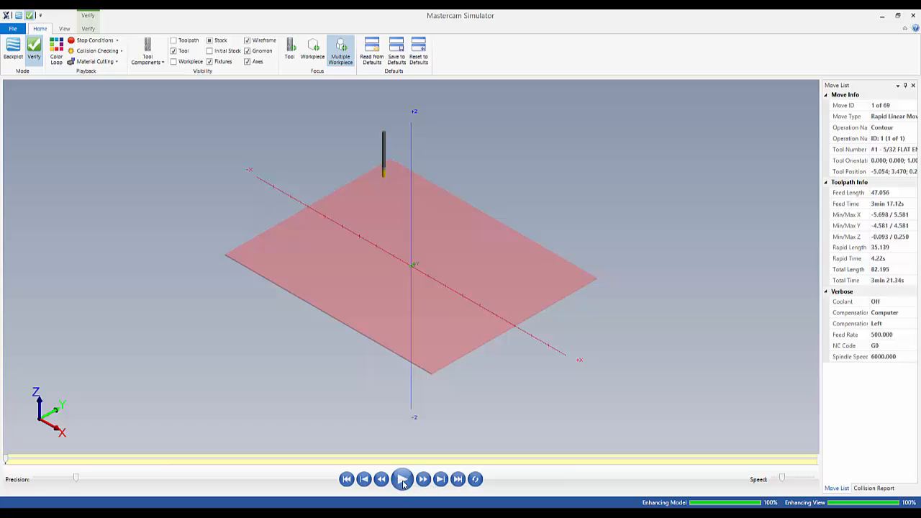
Replay the contour simulation to the end and inspect the cut holes and outline from the top view
{"action": "left_click", "coordinate": [401, 480]}
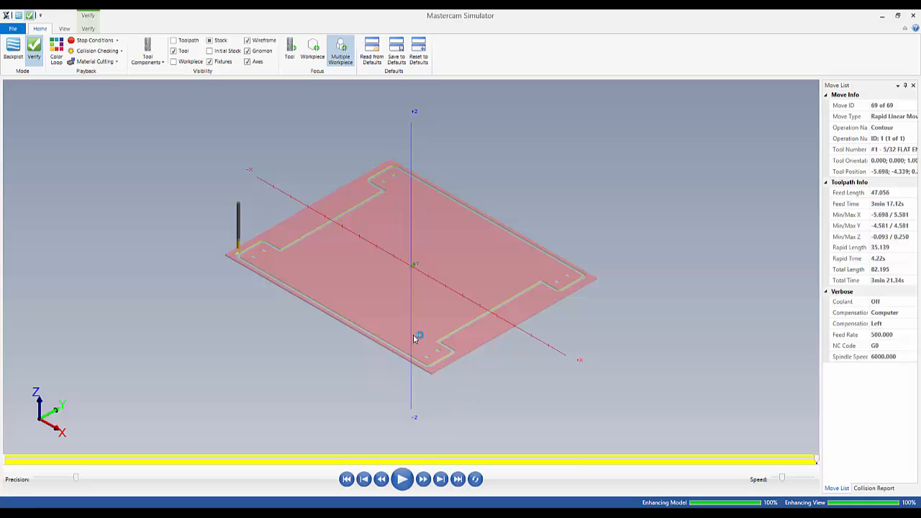
{"action": "middle_click_drag", "start_coordinate": [403, 327], "coordinate": [422, 336]}
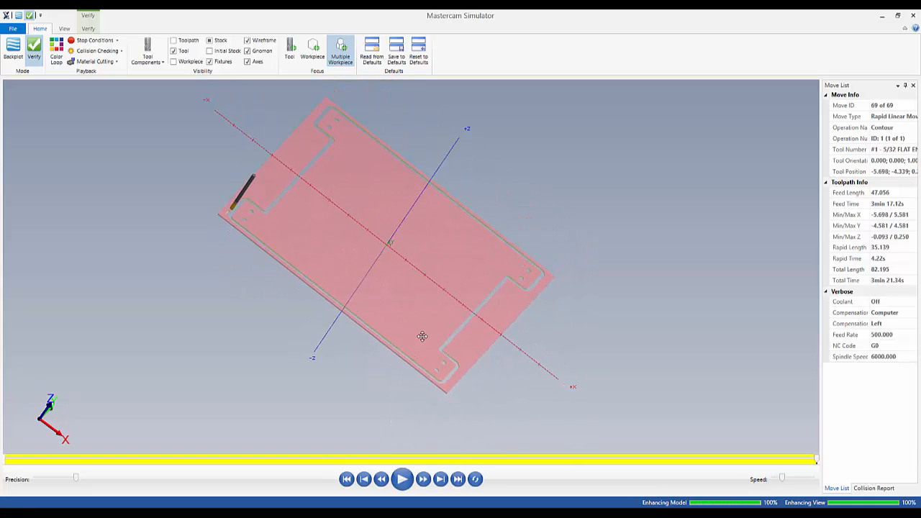
{"action": "key", "text": "alt+1"}
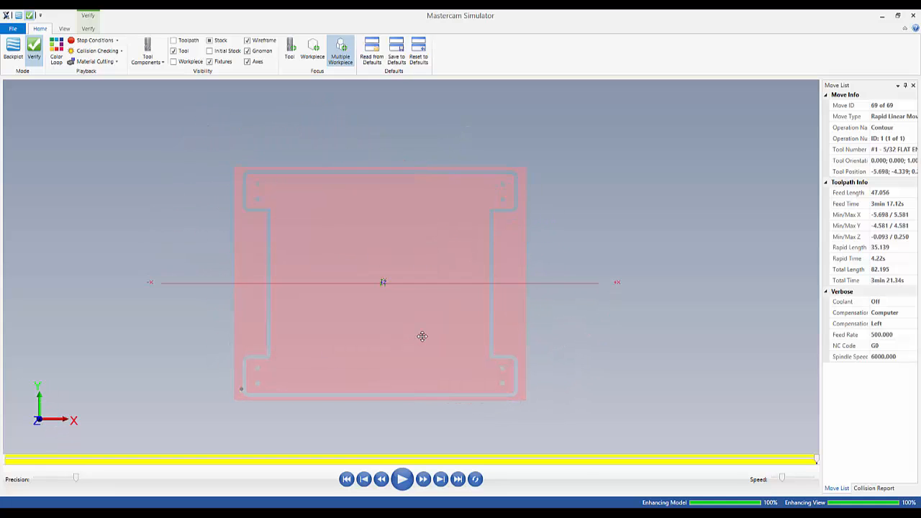